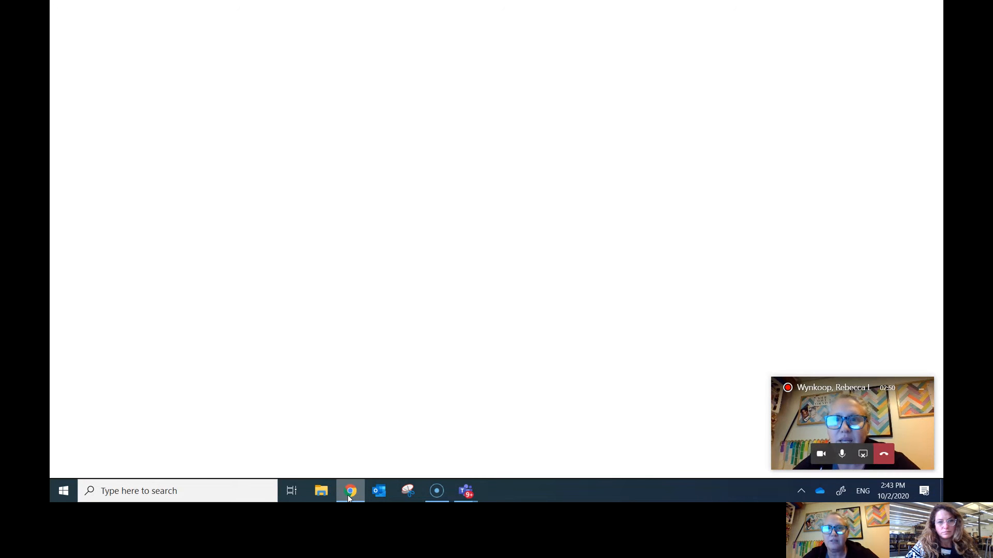
Step: Open the Ballard High School Destiny Discover page in Chrome via bit.ly/BHSHolds
click(350, 491)
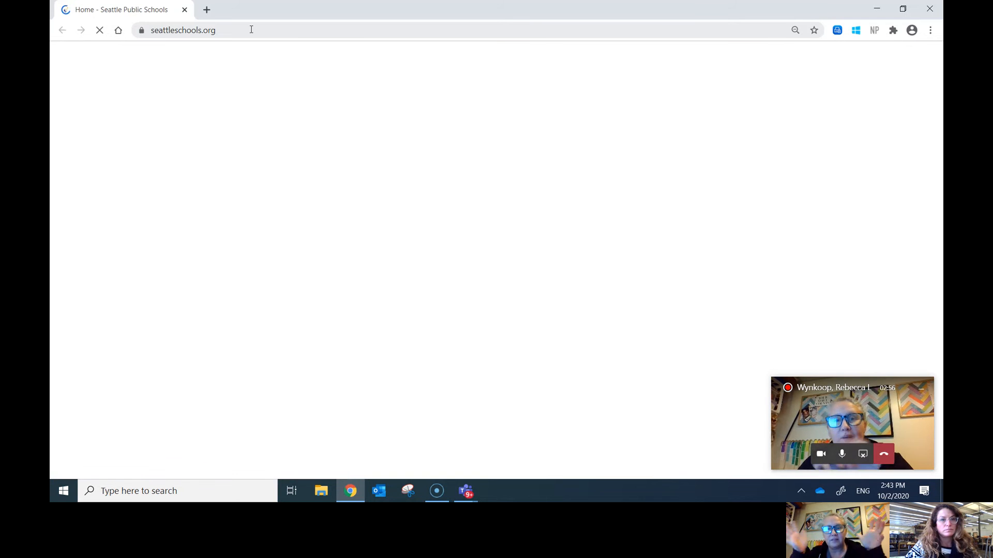
click(251, 30)
text(bit.)
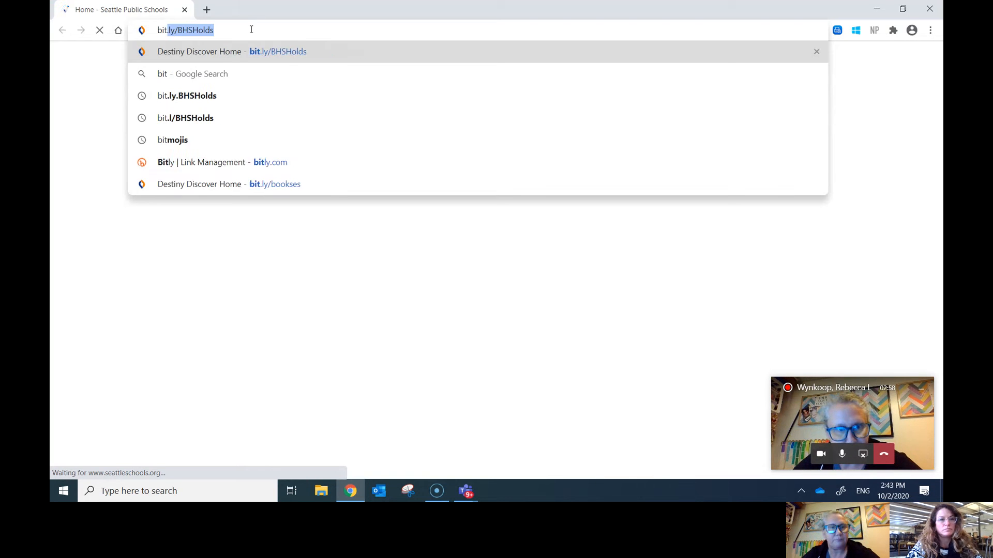
text(ly/BHSHolds)
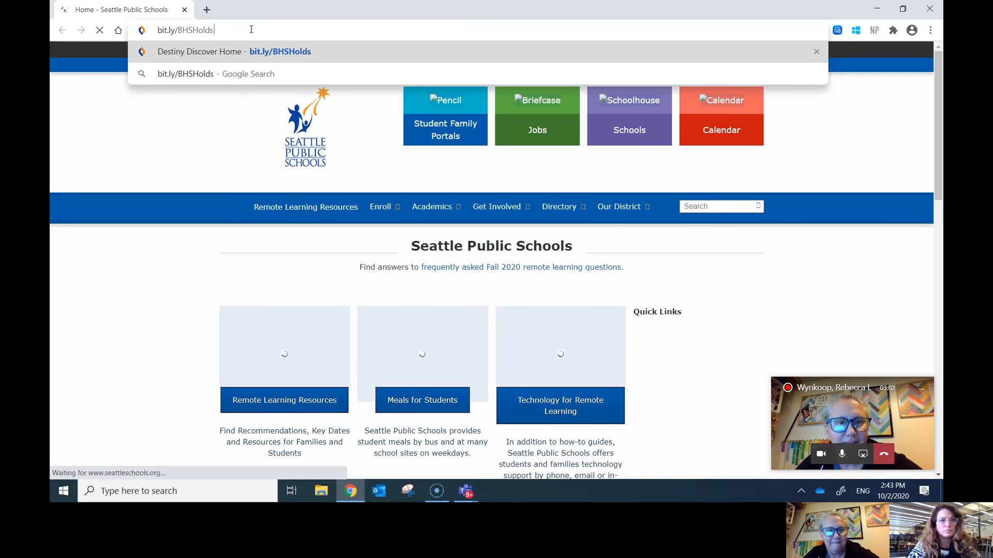
key(Return)
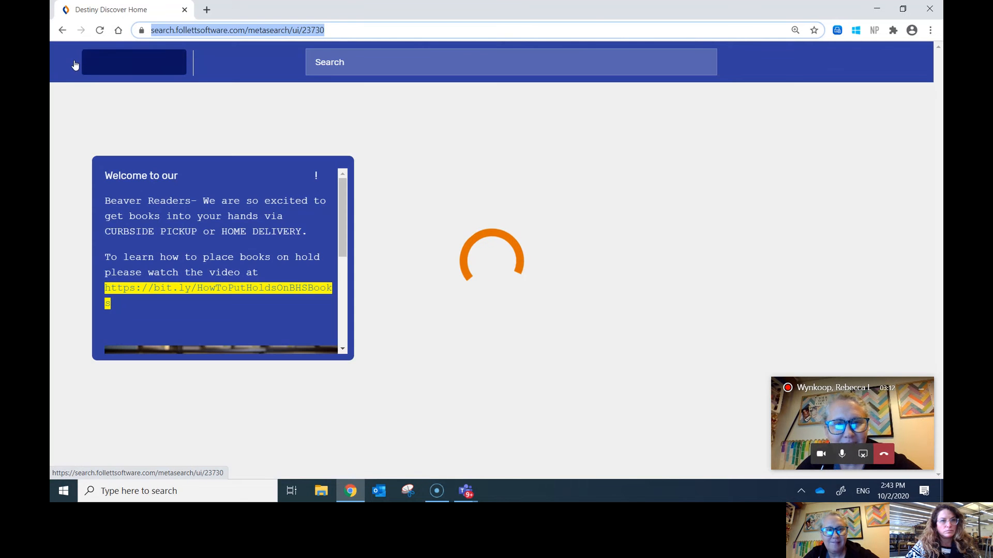
Step: Switch to Destiny Back Office and log in with the librarian account's username and password
click(71, 64)
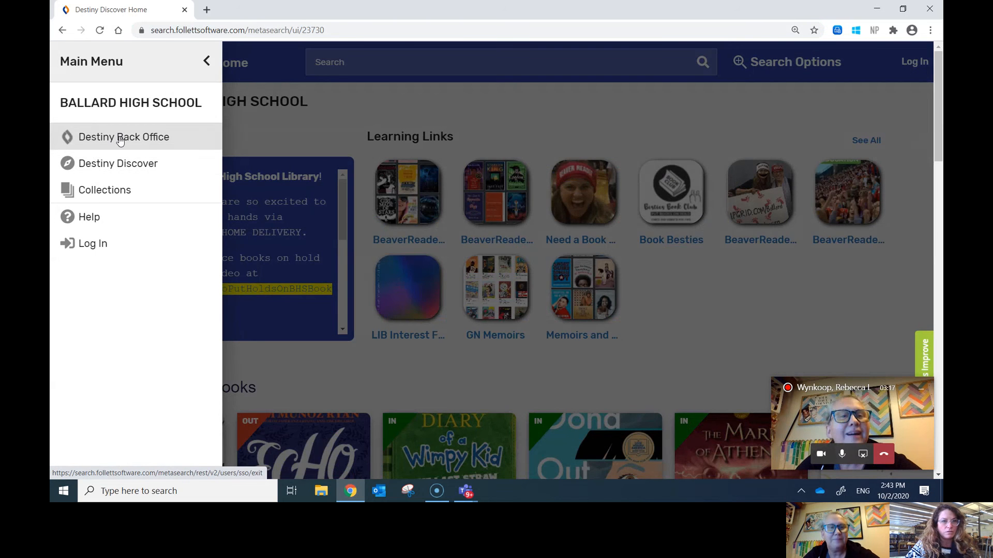
click(120, 139)
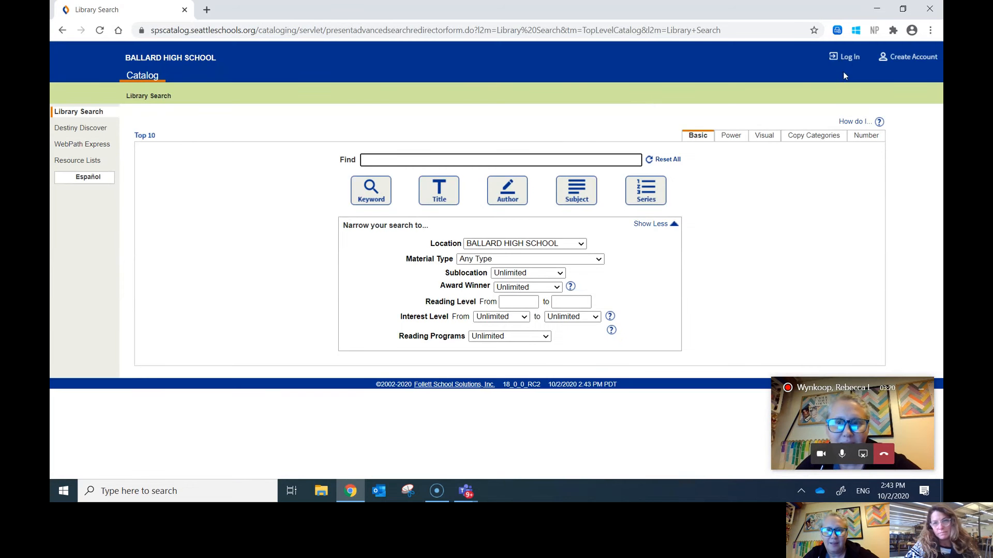
click(852, 62)
text(ba)
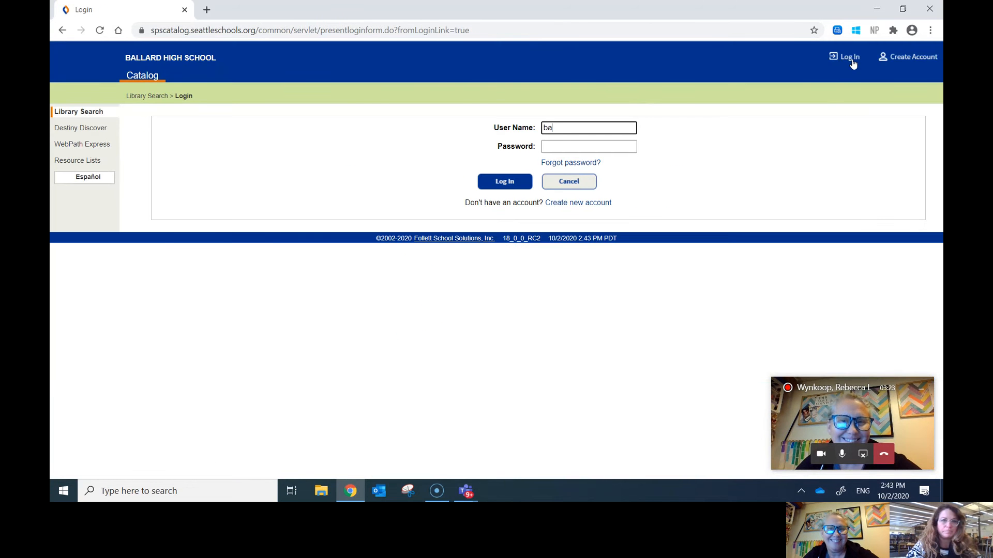
text(l_librarian)
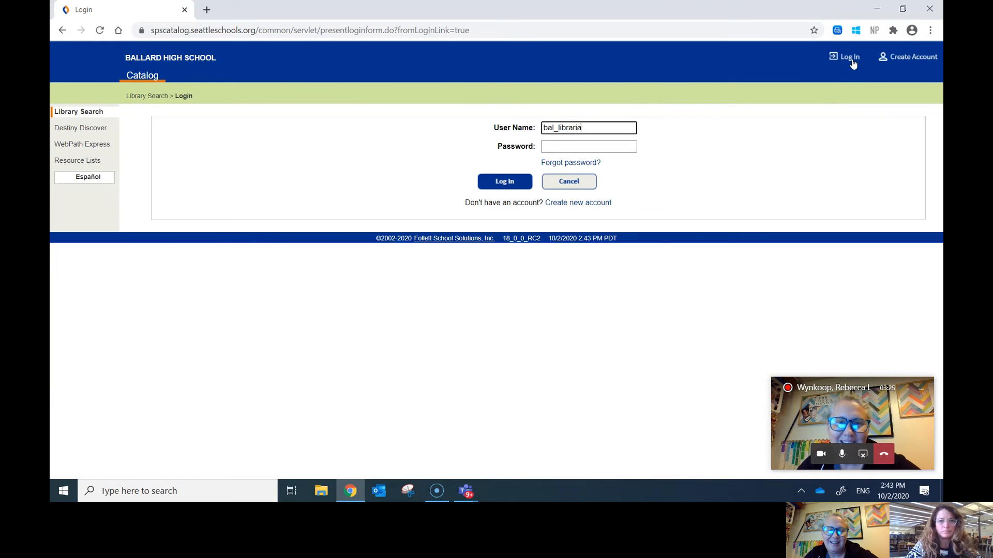
key(Tab)
text(********)
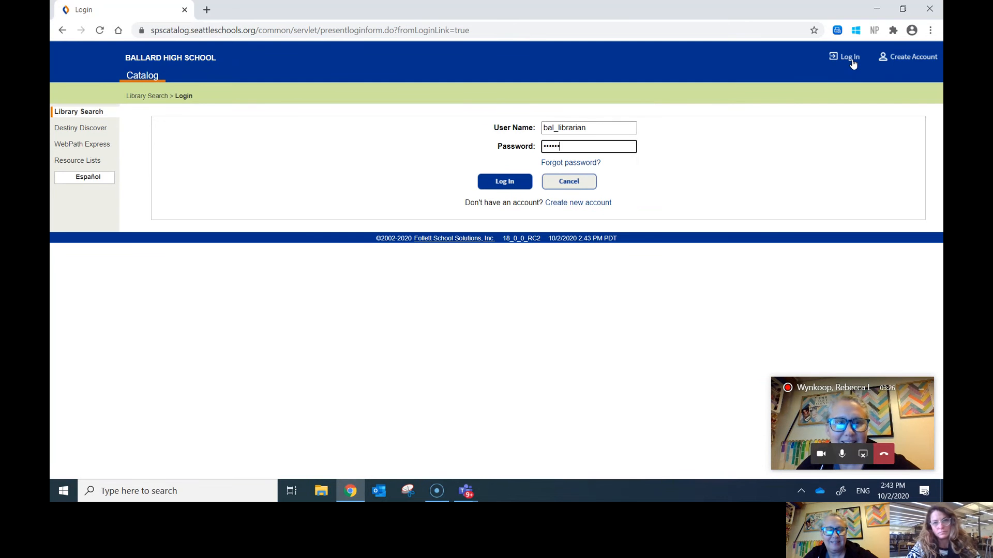
key(Return)
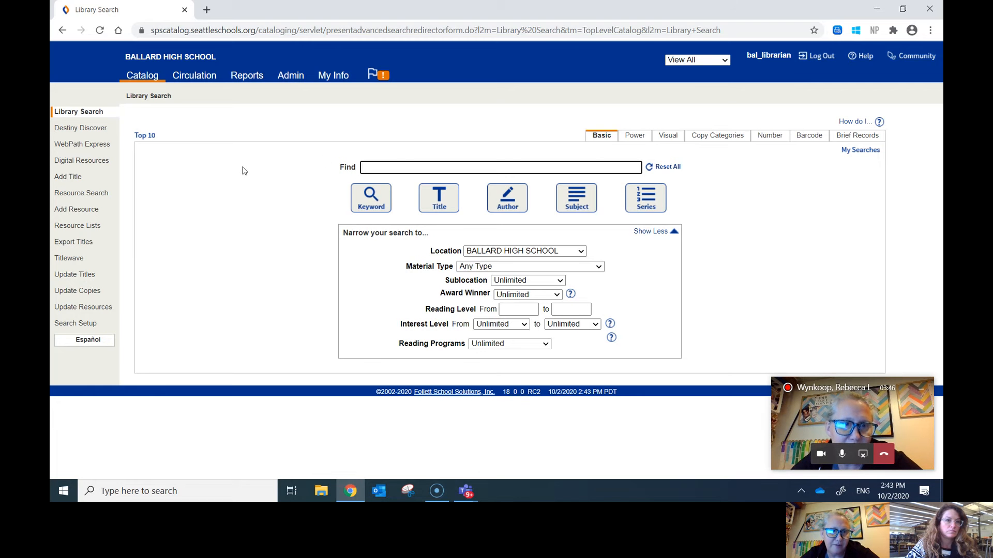
Step: Submit the collection for Titlewave Analysis and refresh the job list to track its progress
click(72, 259)
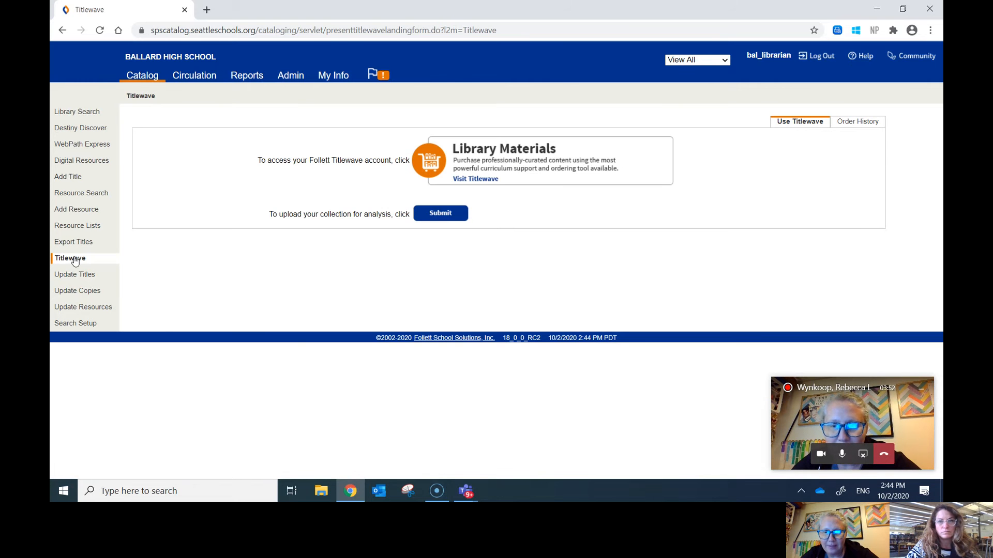
click(435, 214)
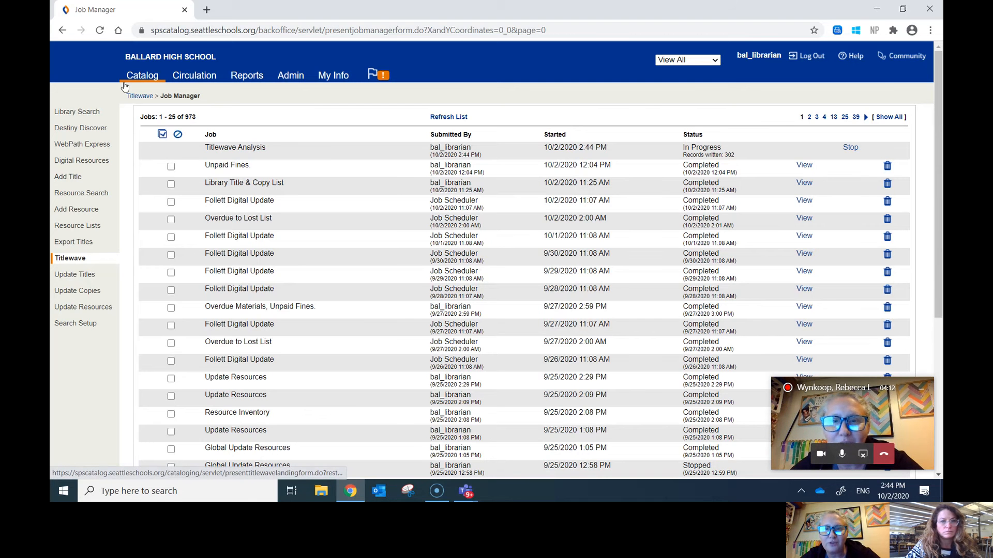
click(101, 32)
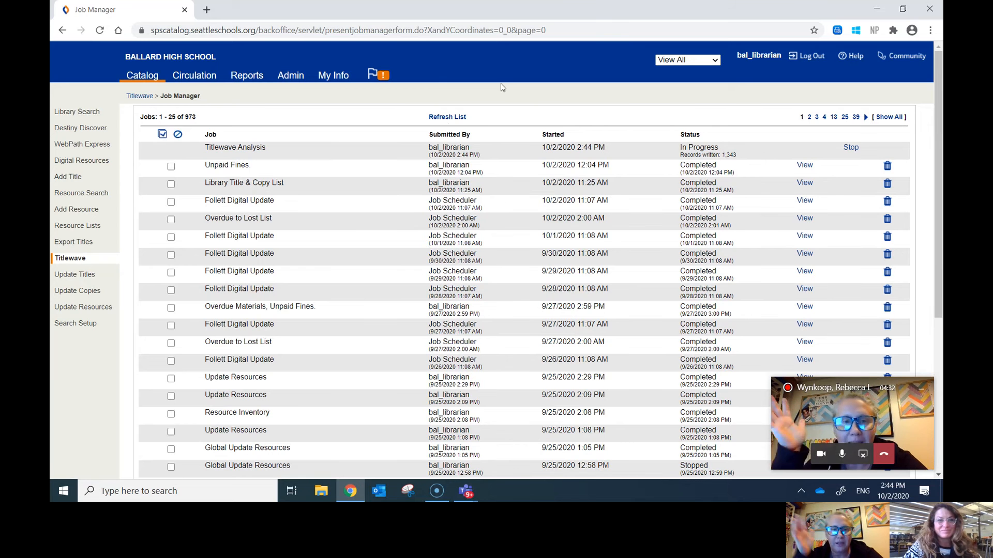
click(448, 118)
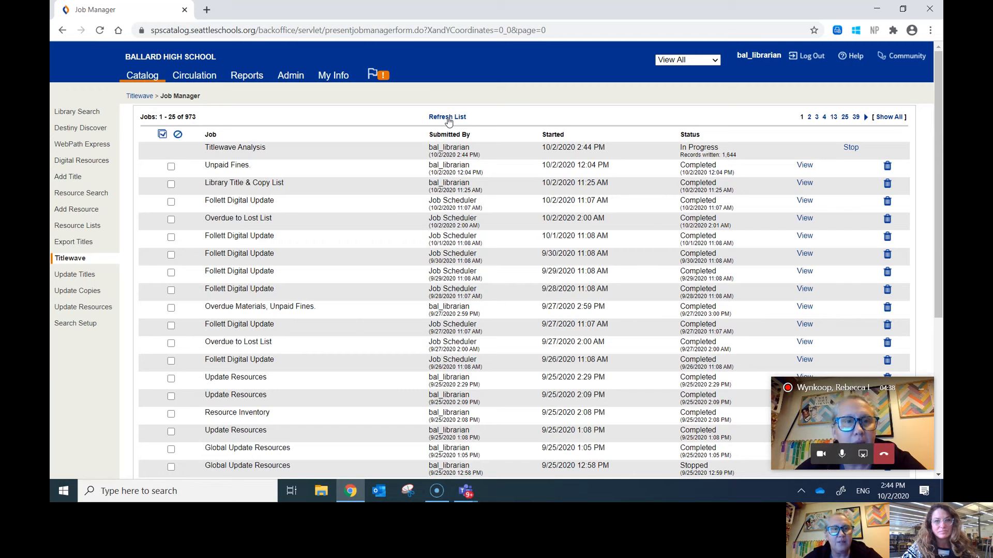
click(448, 117)
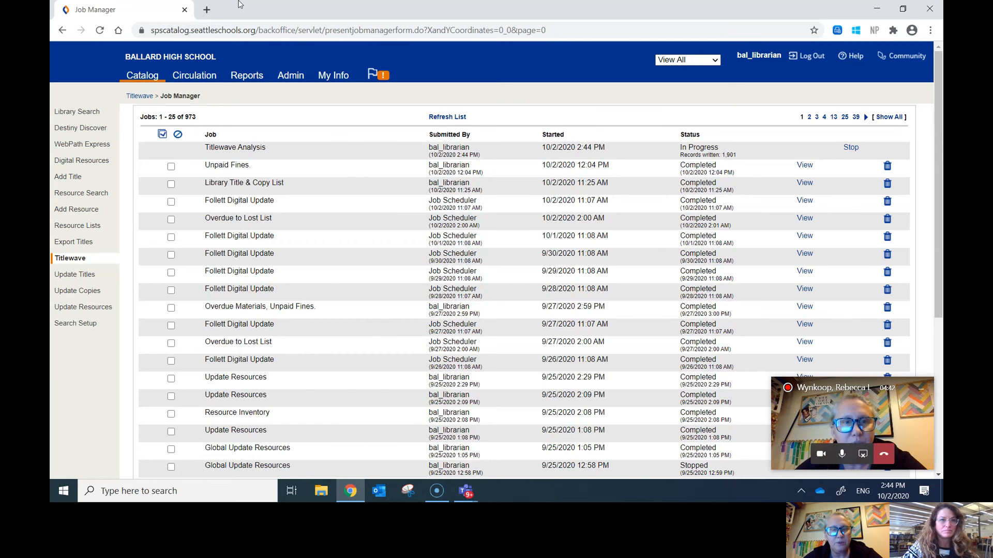
Step: Load titlewave.com in a new browser tab
click(207, 10)
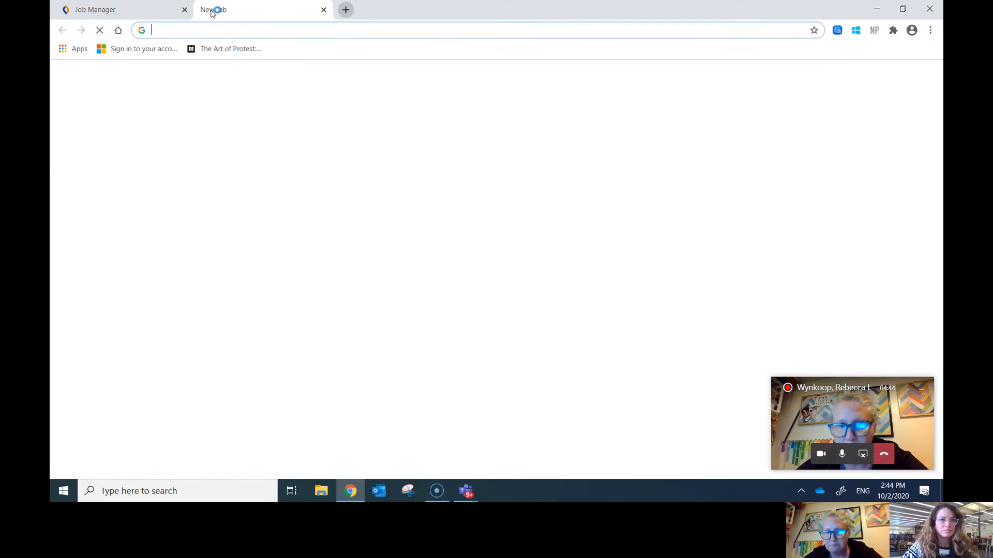
text(titlewave.com)
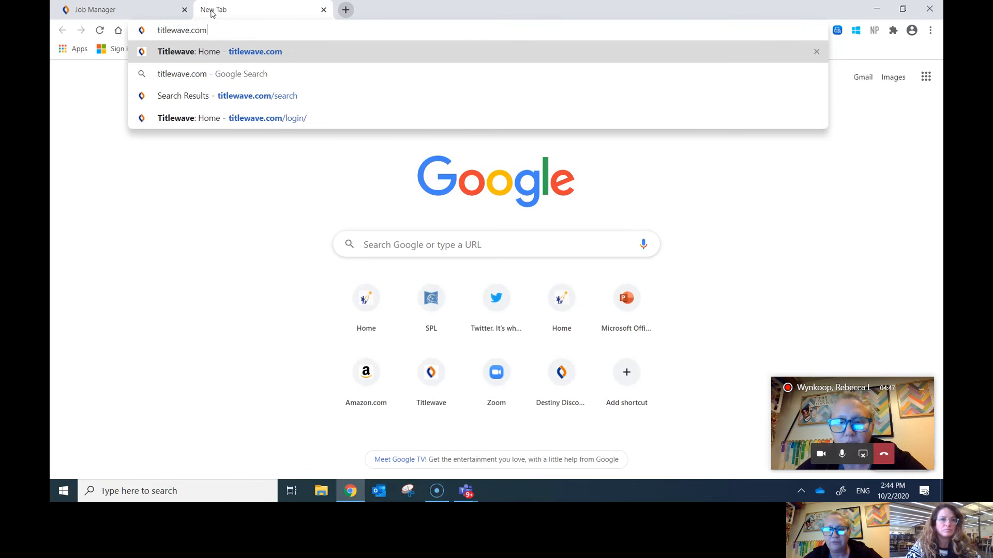
key(Return)
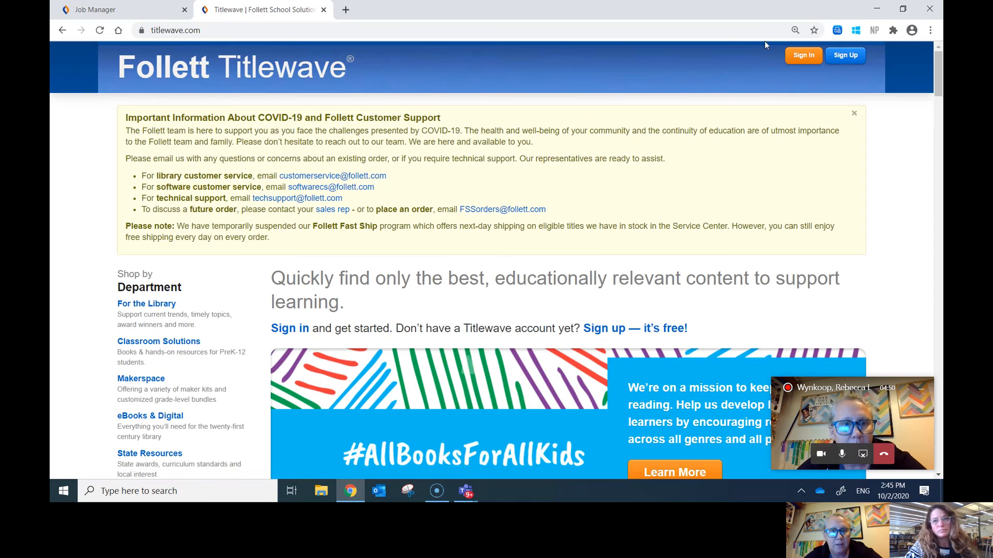
Step: Sign in to Titlewave with the school account's username and password
click(808, 66)
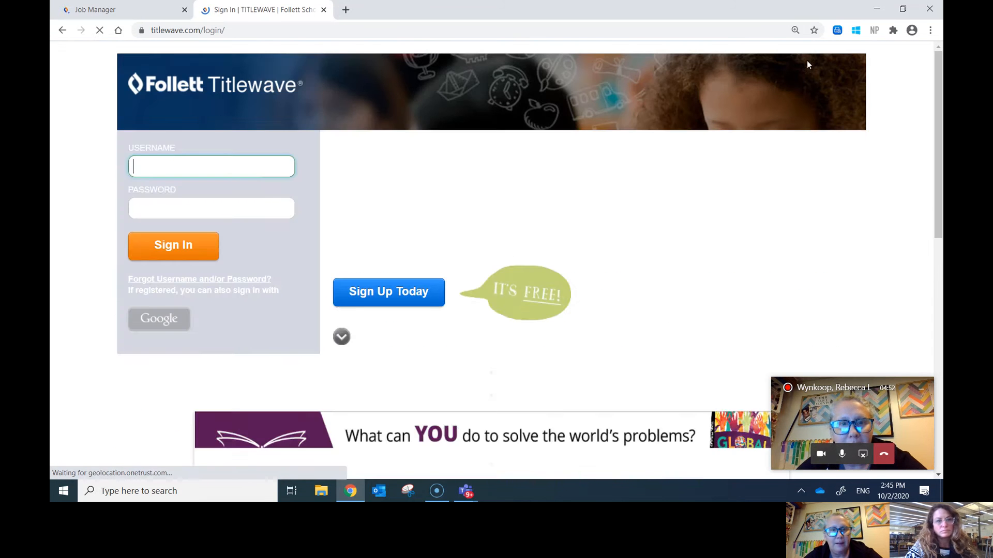
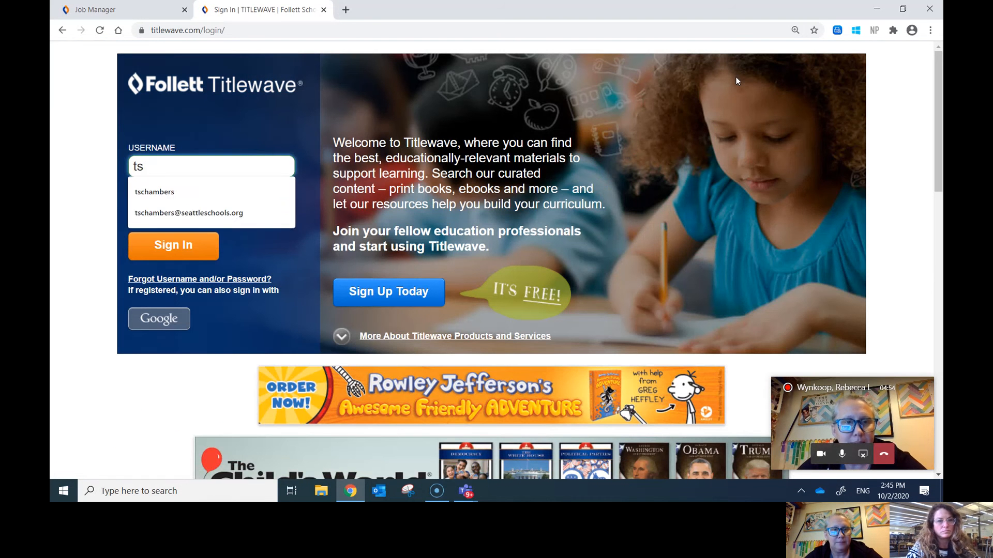
key(Tab)
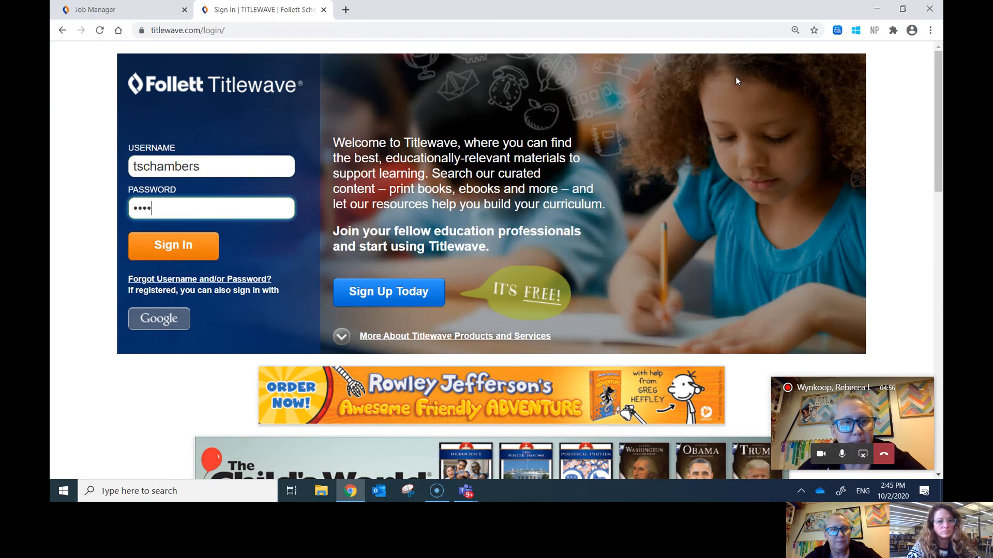
key(Return)
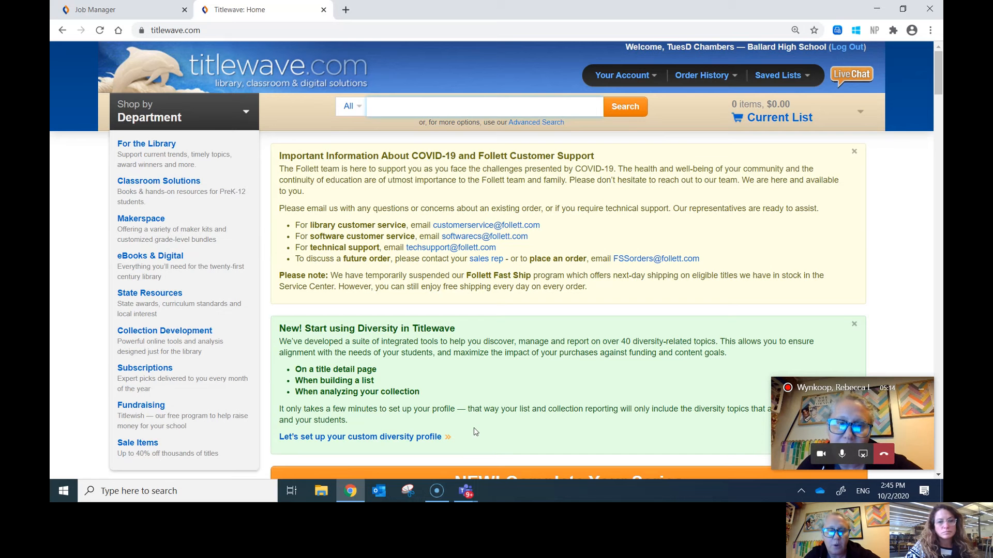
Step: Start the custom diversity profile setup at the People, Culture & Customs topics
click(434, 437)
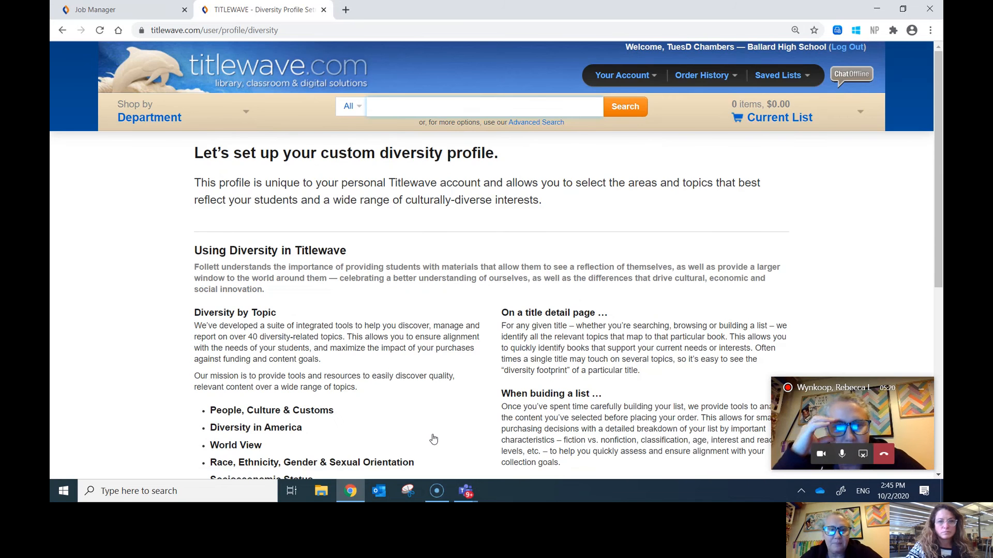
scroll(433, 439, down, 3)
scroll(497, 258, down, 2)
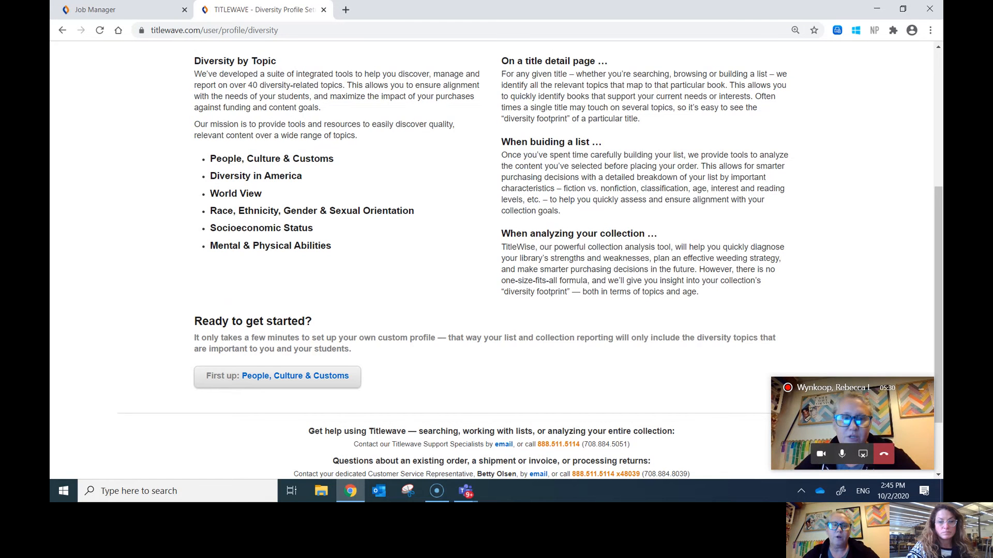
click(311, 381)
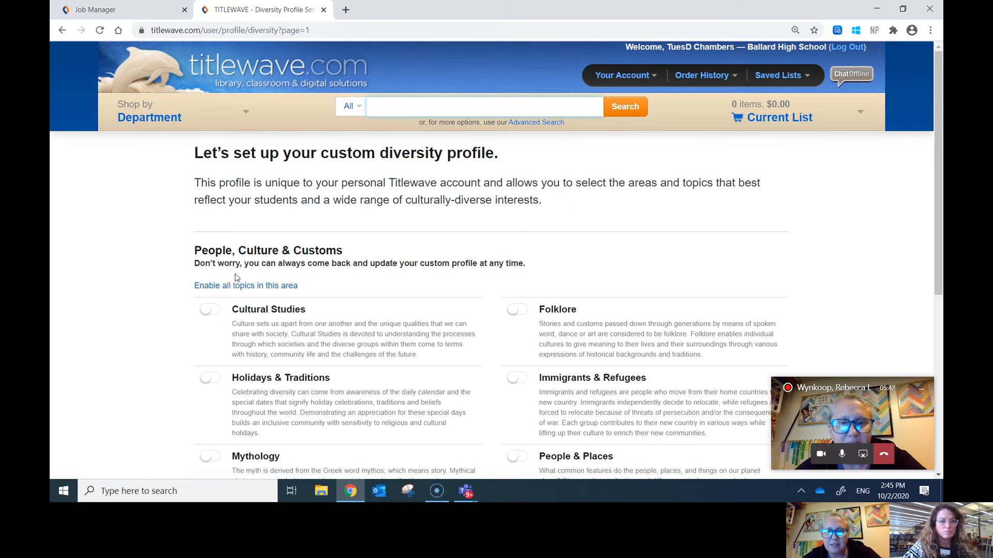
Step: Enable all People, Culture & Customs and Diversity in America topics
click(205, 287)
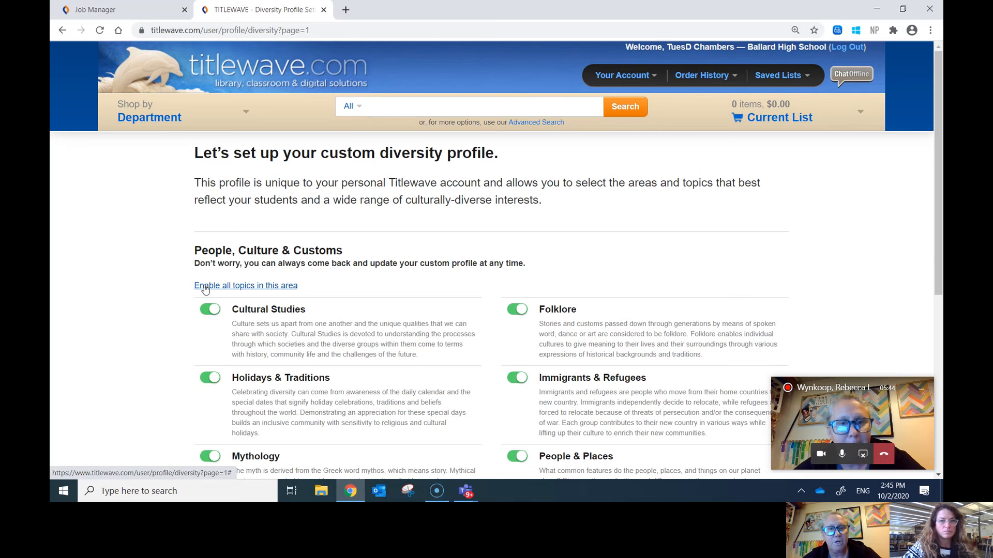
drag(936, 106, 940, 242)
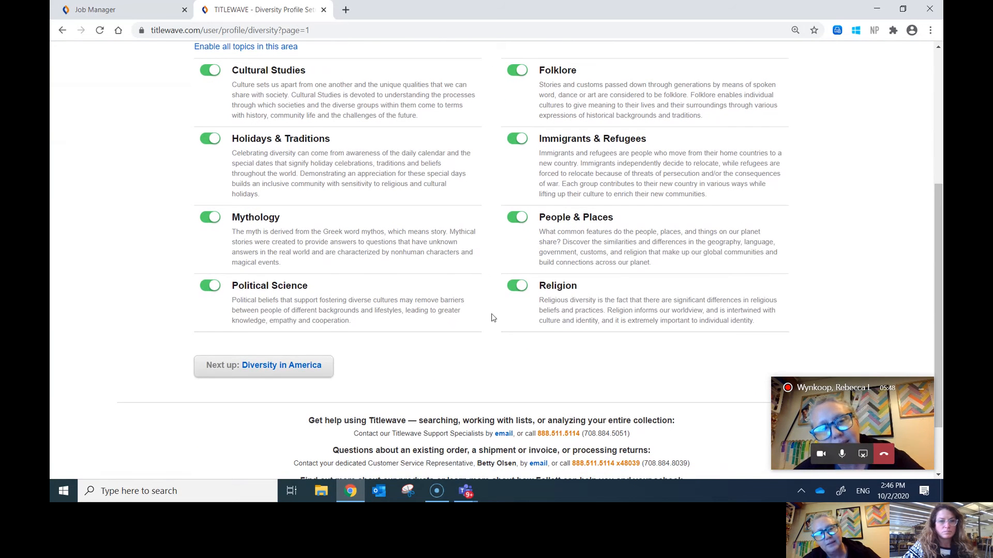
click(248, 370)
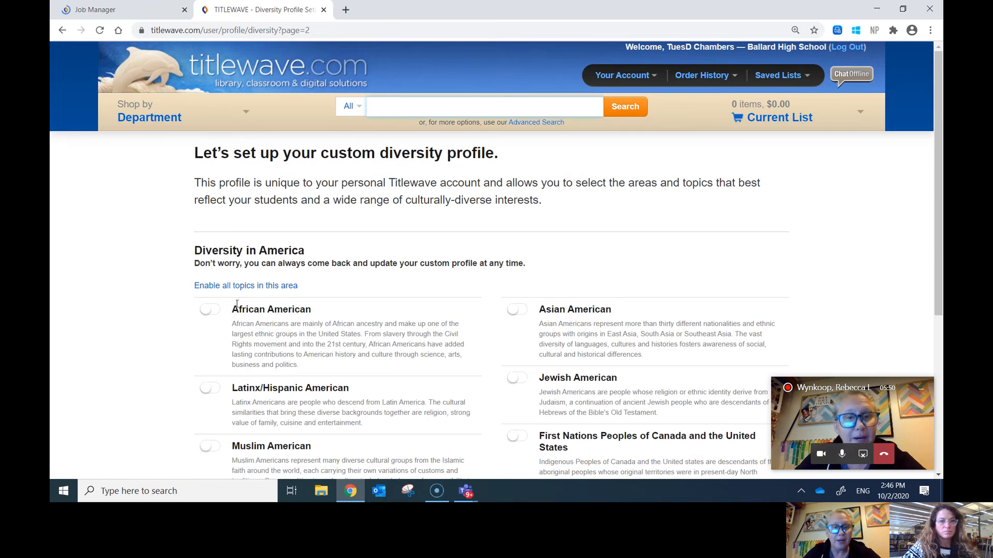
click(243, 286)
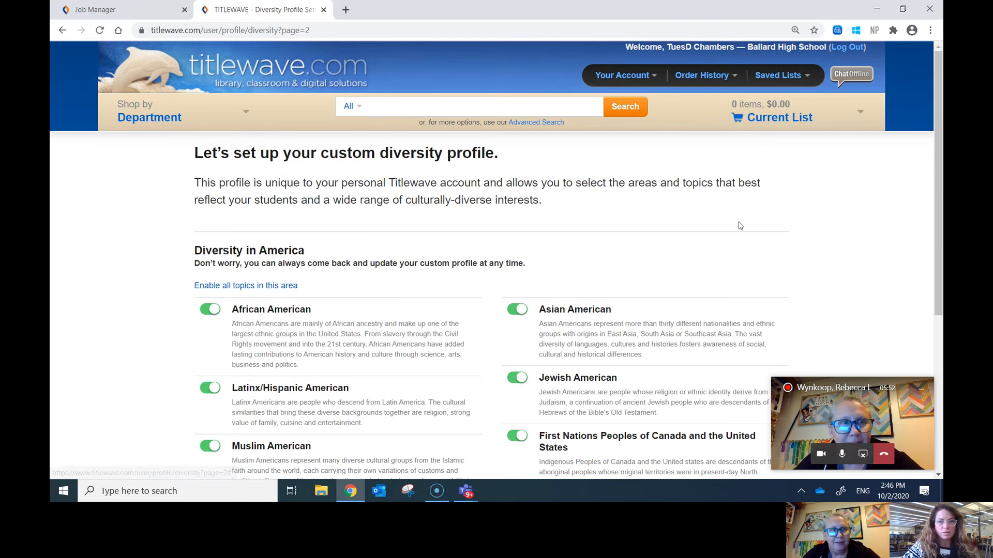
drag(940, 149, 939, 237)
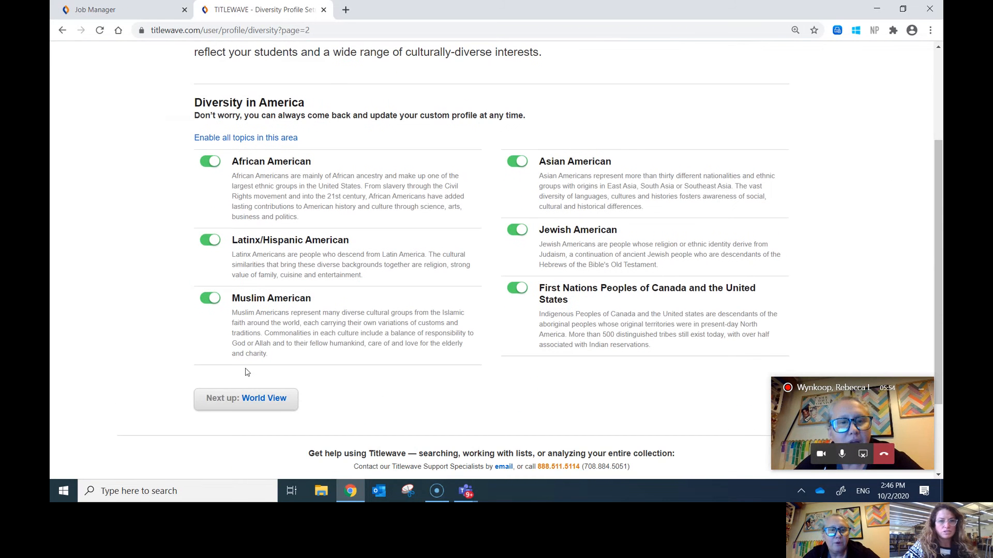
click(251, 399)
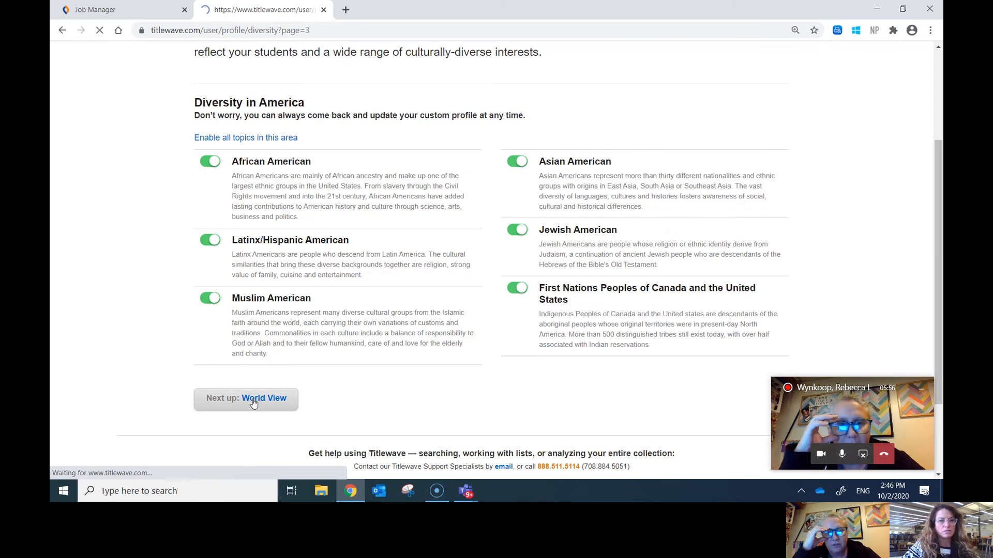
Step: Enable all World View, Race/Gender, socioeconomic and Mental & Physical Abilities topics, then save the profile
click(217, 286)
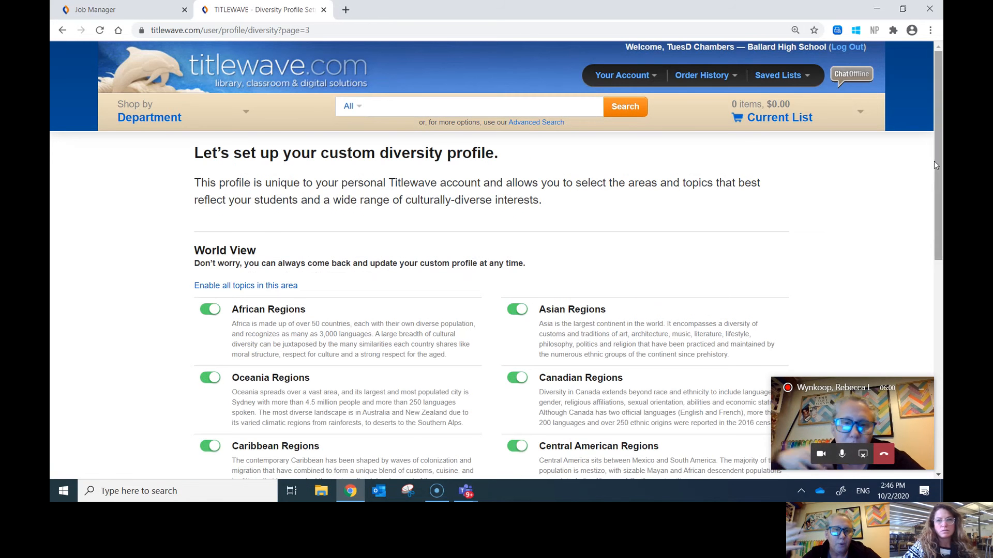
drag(936, 160, 938, 316)
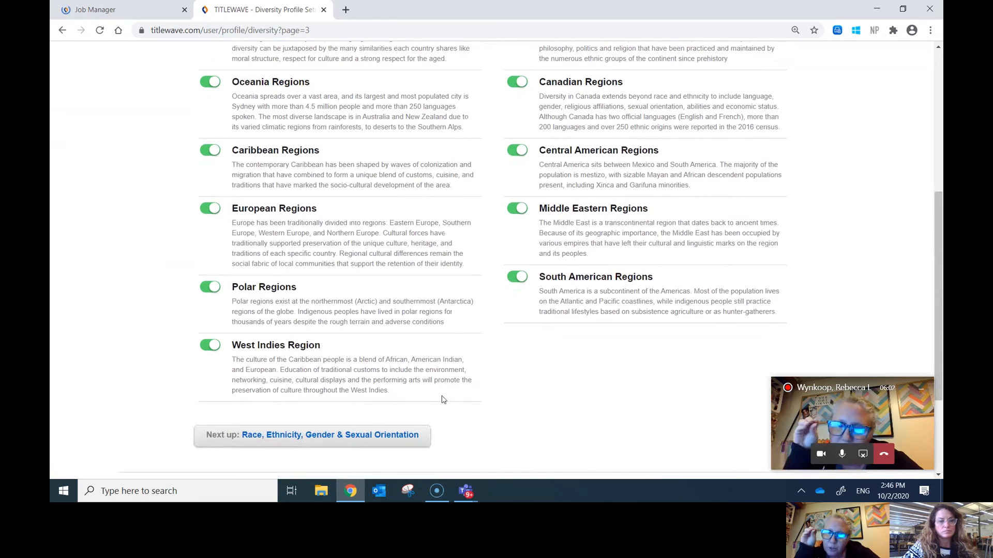
click(352, 440)
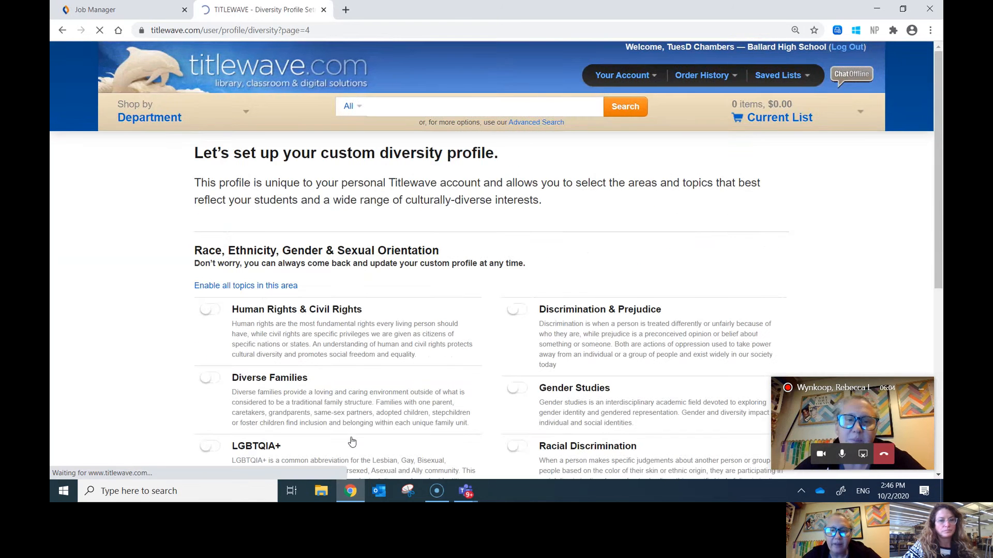
click(262, 288)
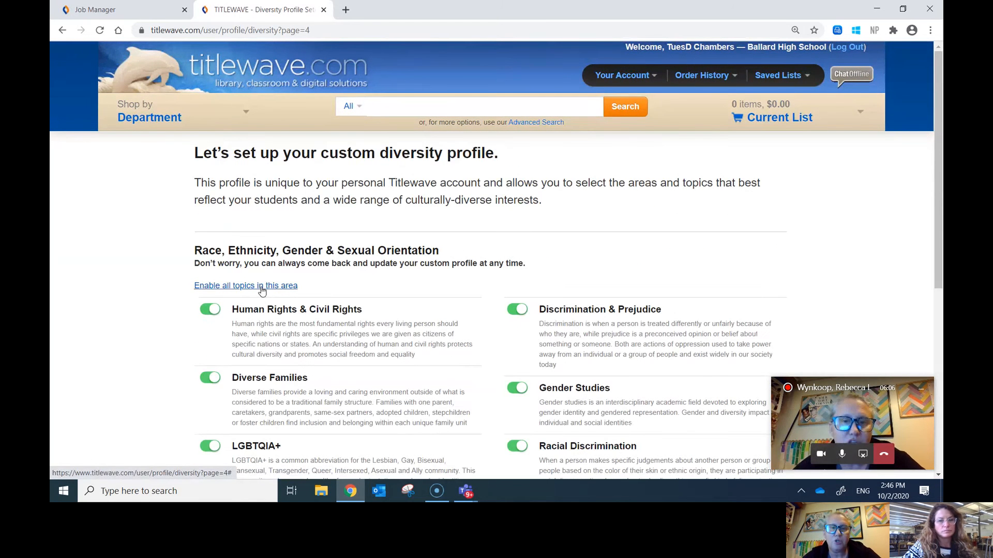
drag(939, 158, 936, 274)
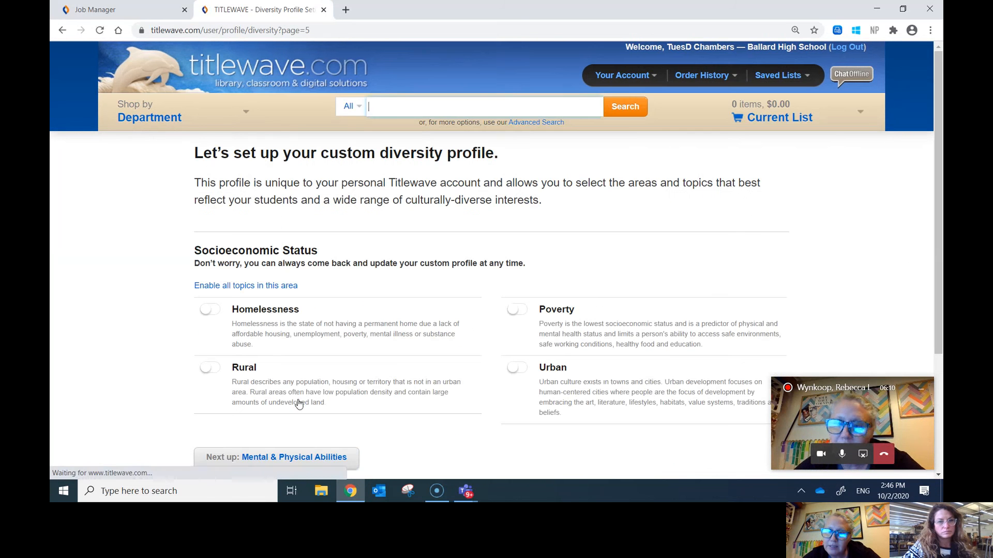
click(267, 287)
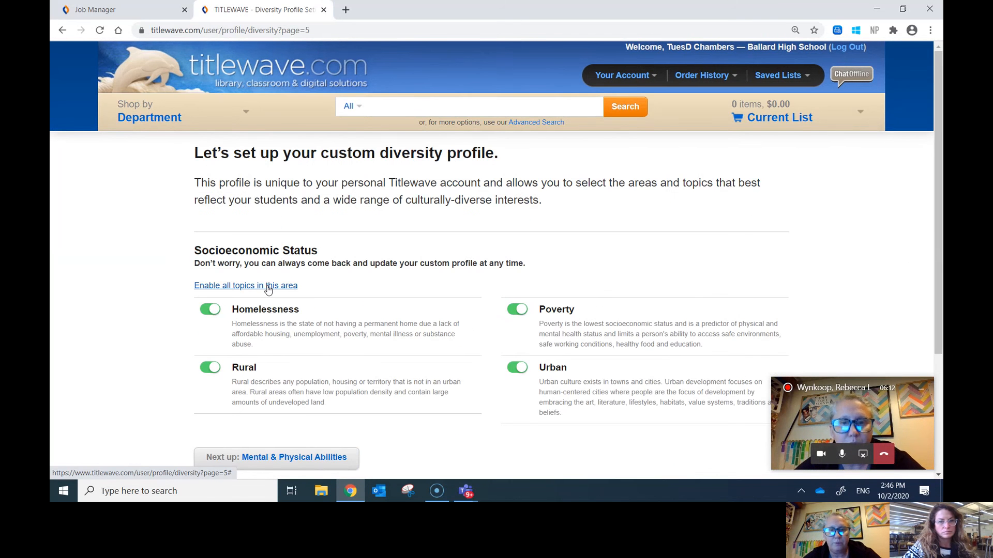
click(298, 458)
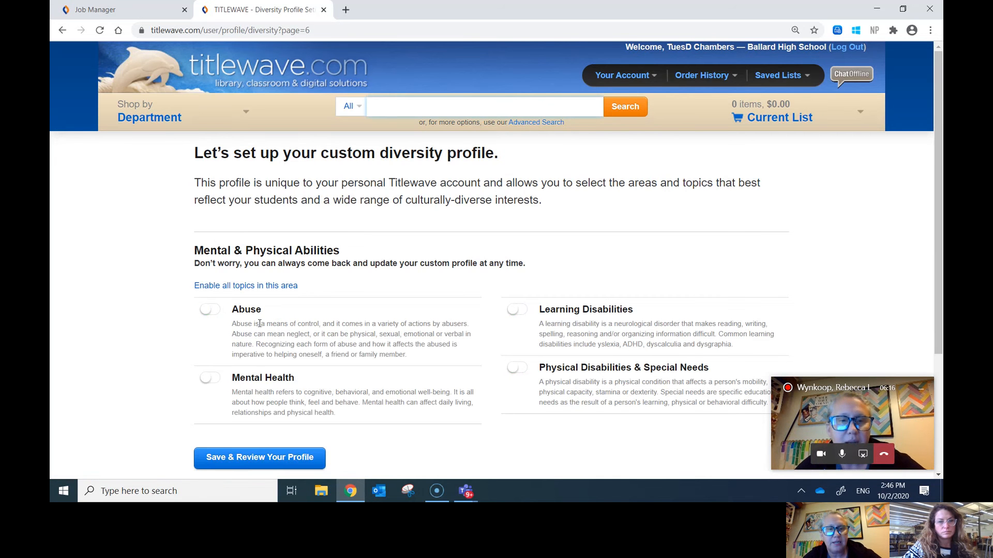
click(282, 288)
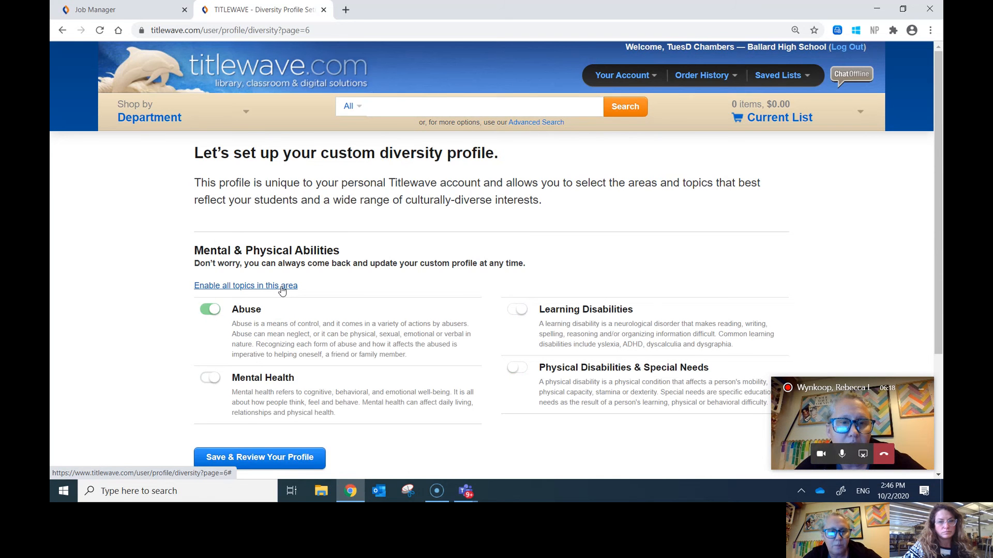
click(269, 458)
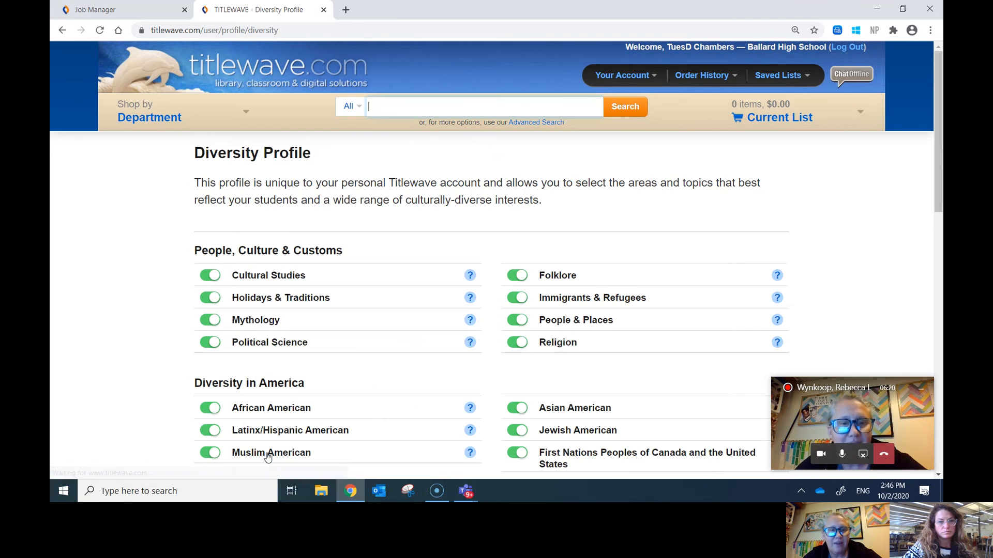
Step: Finish the diversity profile, then refresh the Job Manager until 8,132 records are written
drag(936, 192, 941, 433)
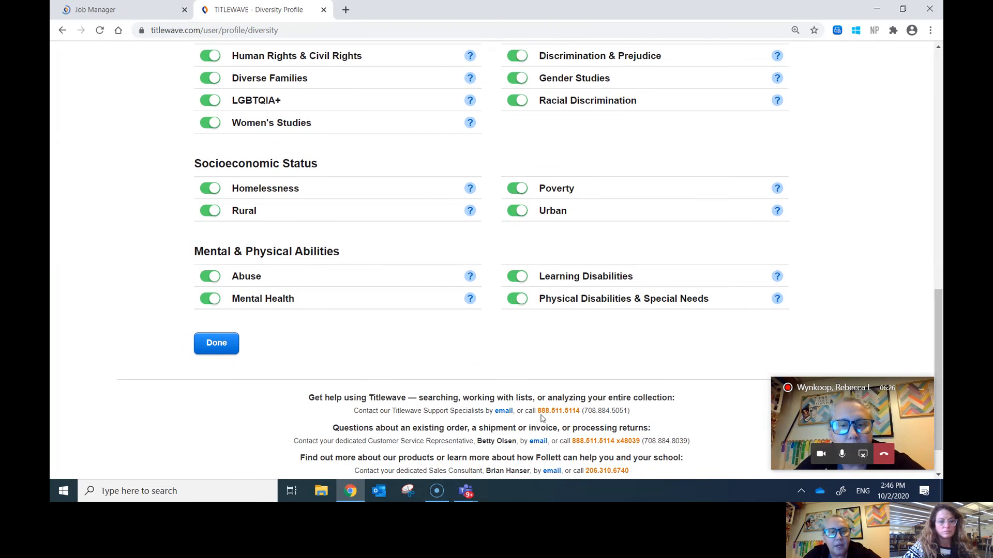
click(226, 349)
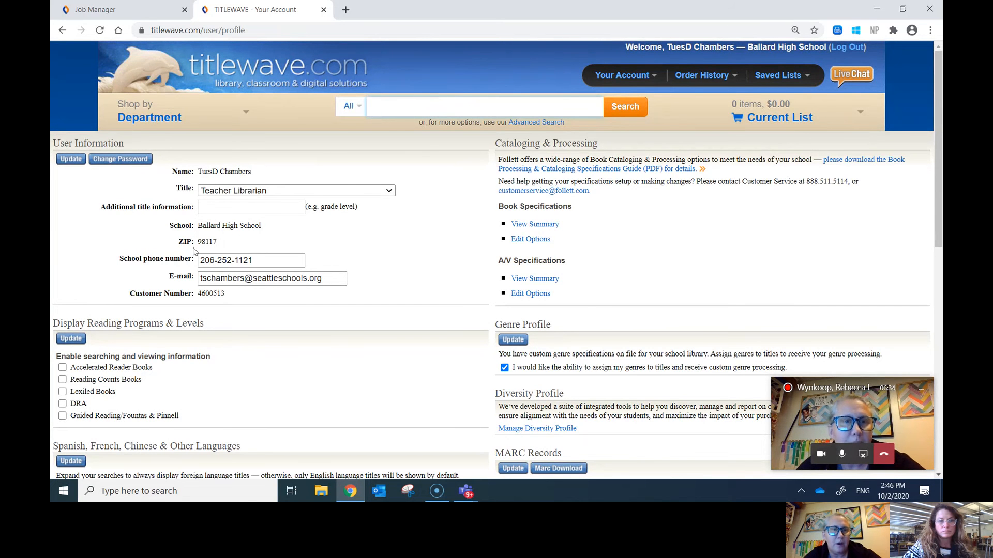
click(119, 13)
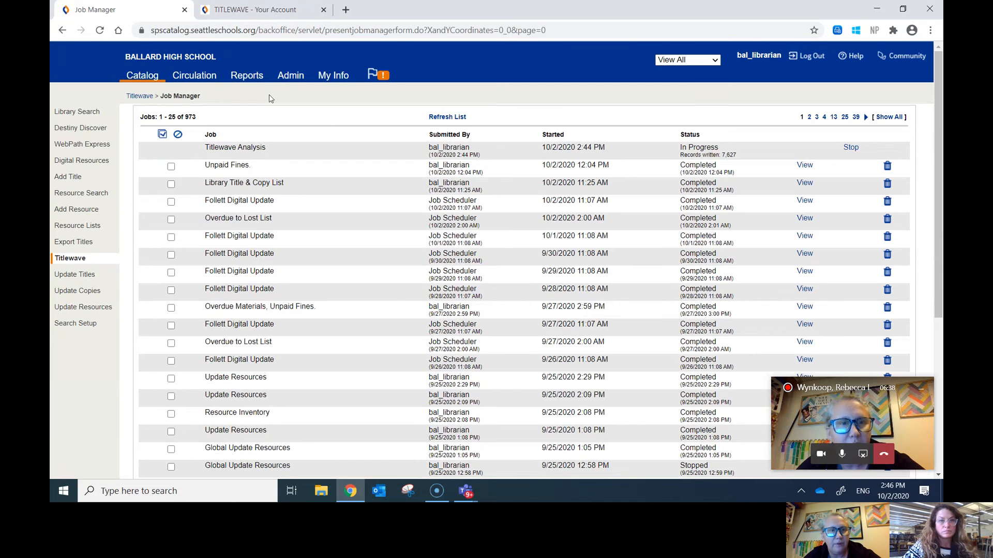
click(445, 117)
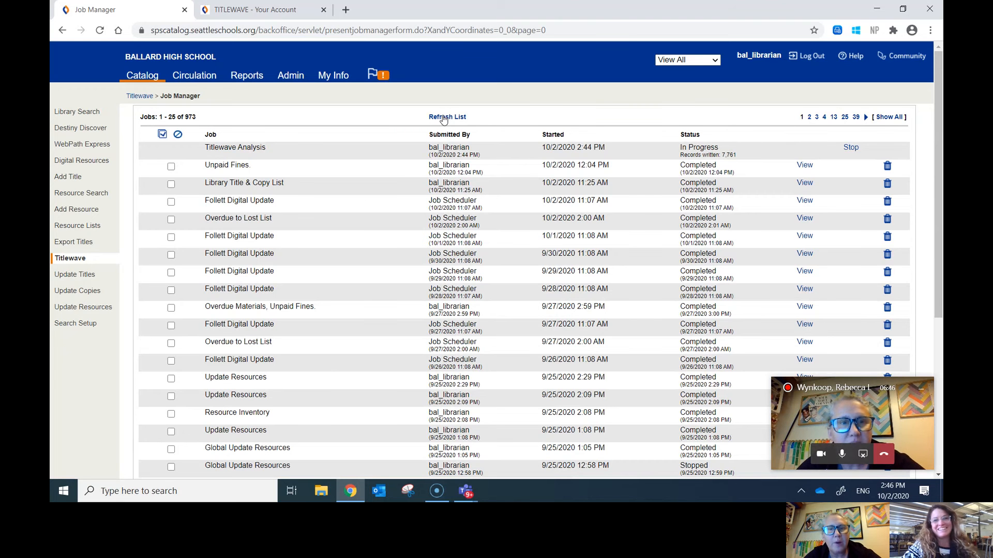
click(445, 118)
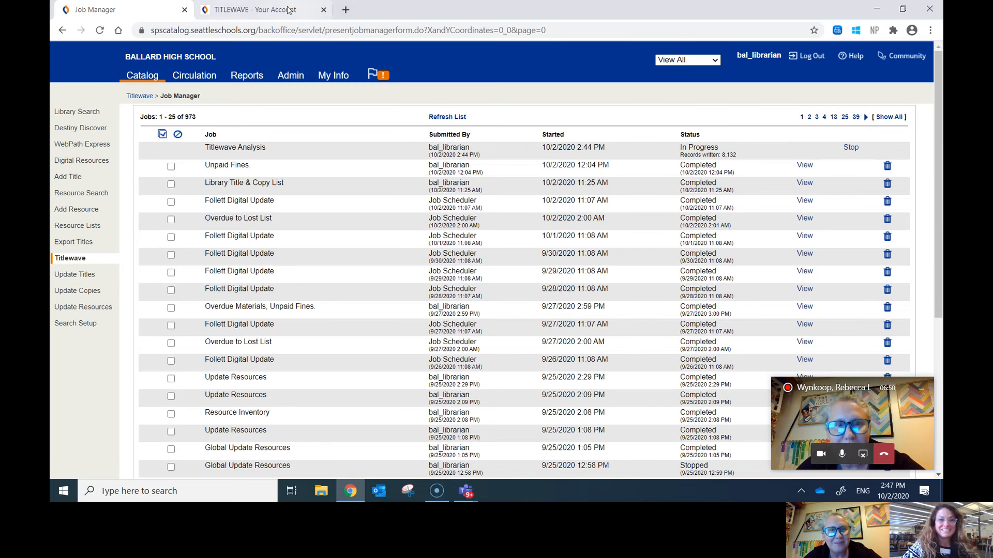
click(271, 14)
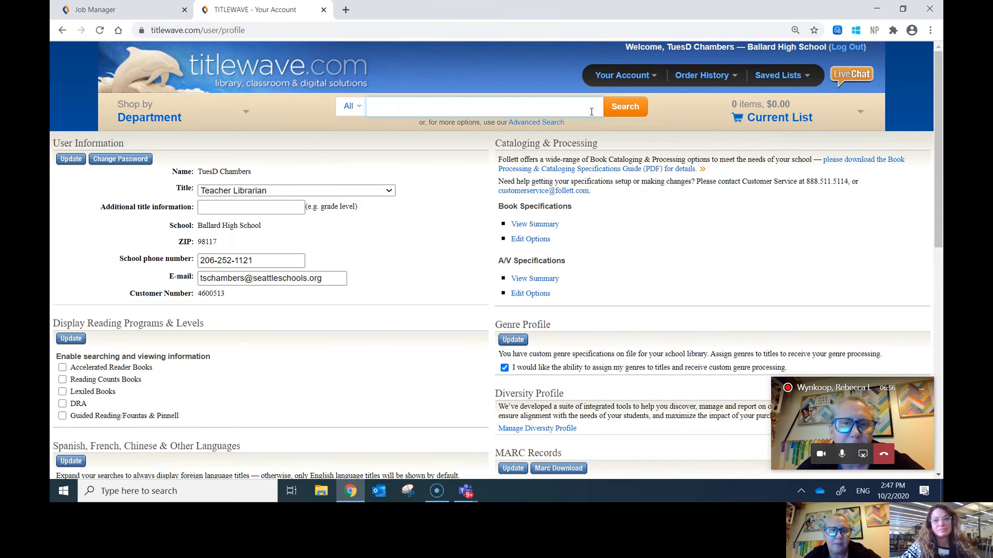
mouse_move(653, 76)
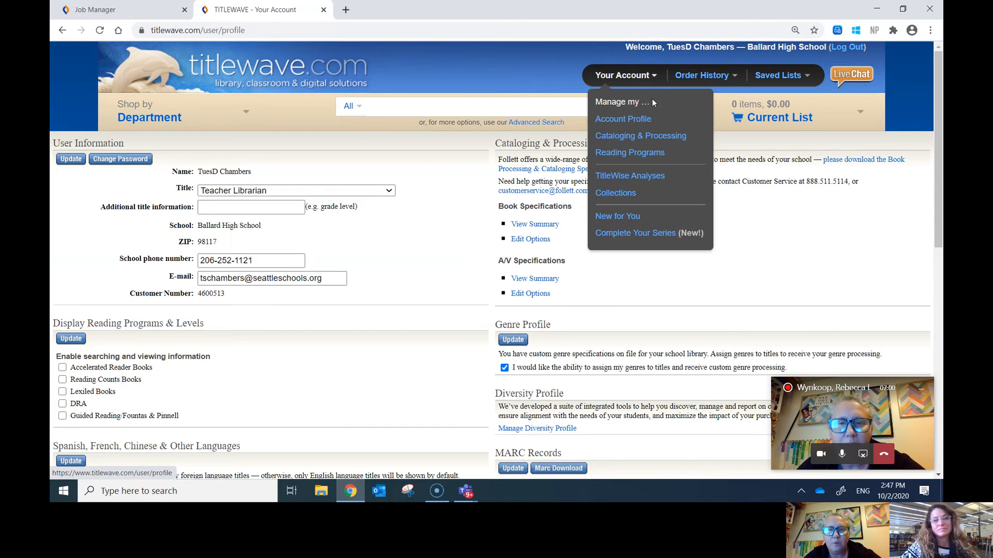
Step: Open the TitleWise Analyses list and reload it to show the new 02-Oct-2020 analysis
click(641, 178)
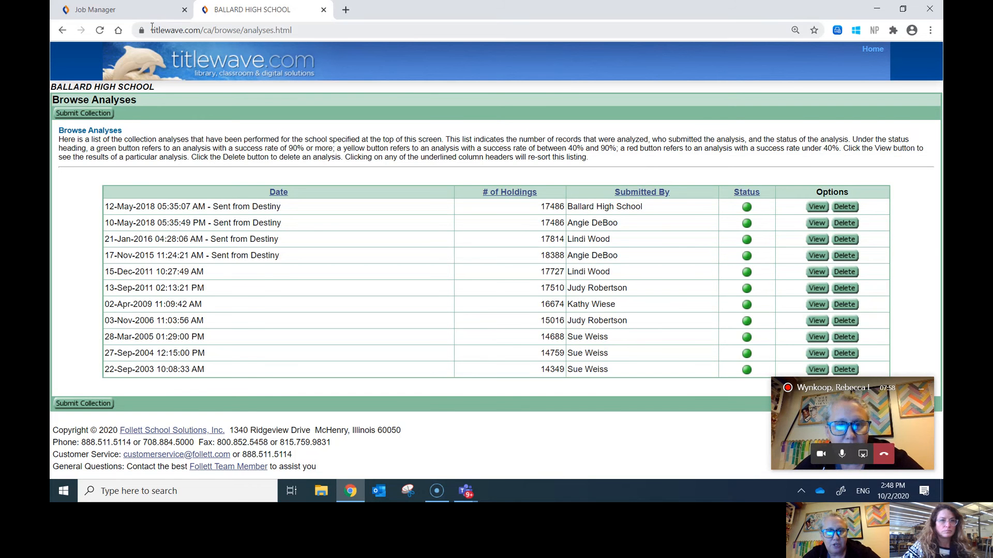
click(126, 12)
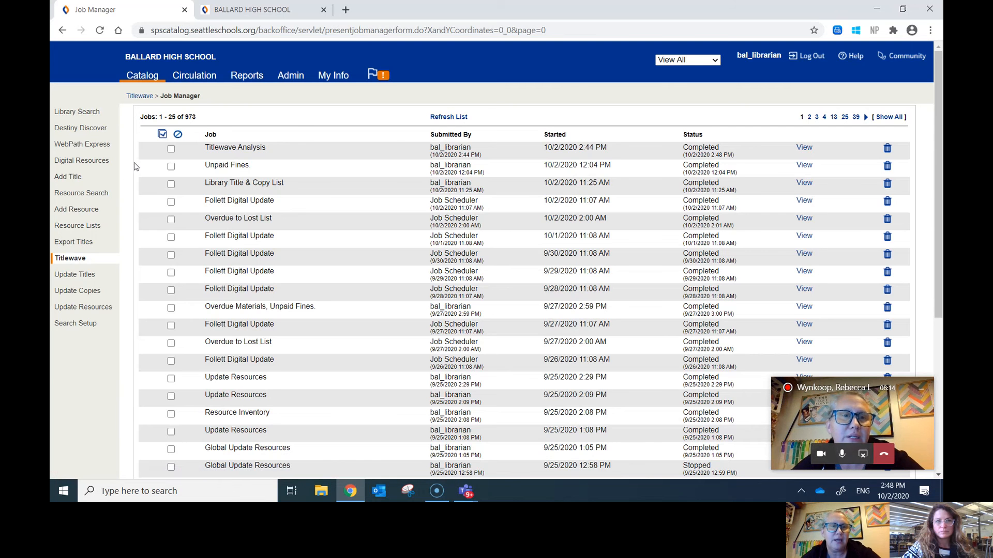
click(276, 10)
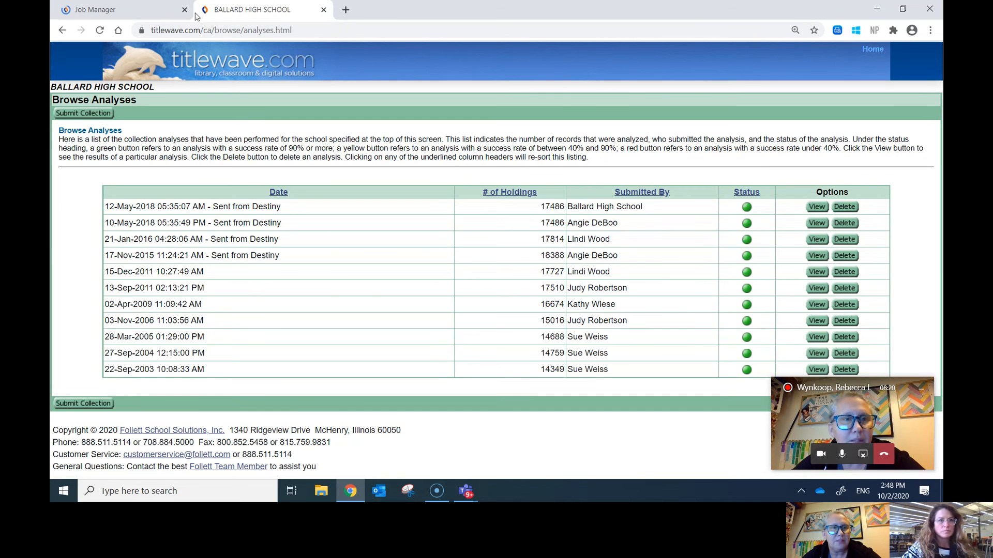
click(100, 34)
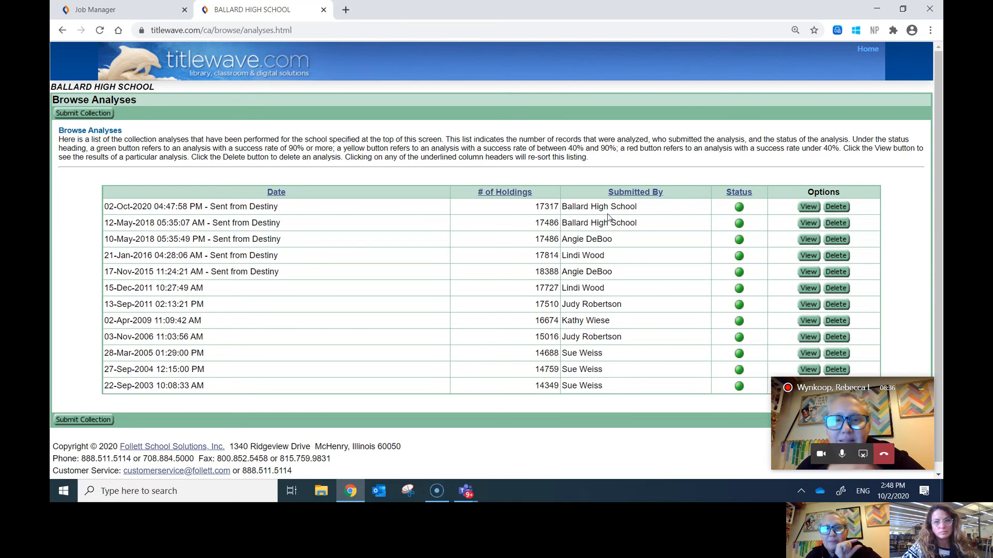
click(808, 208)
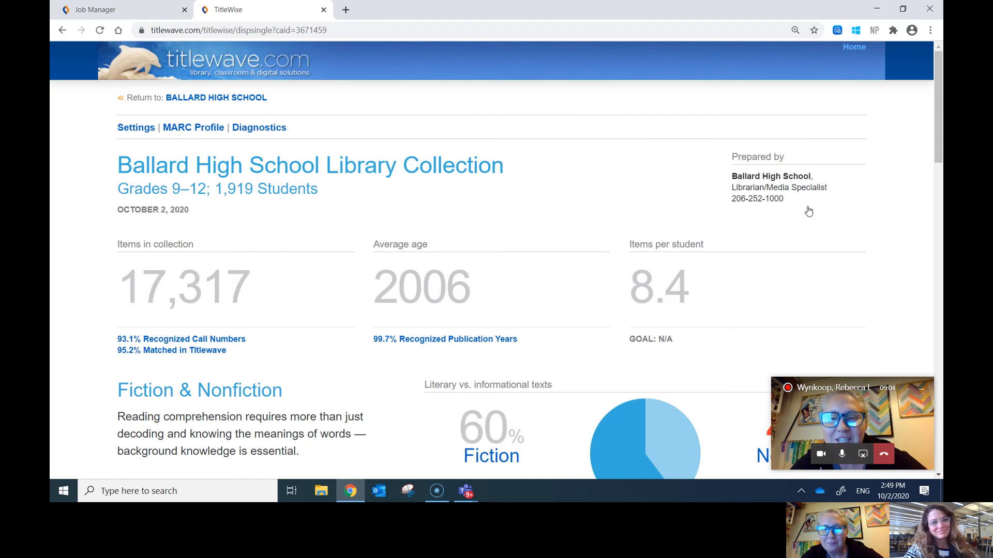
scroll(809, 211, down, 1)
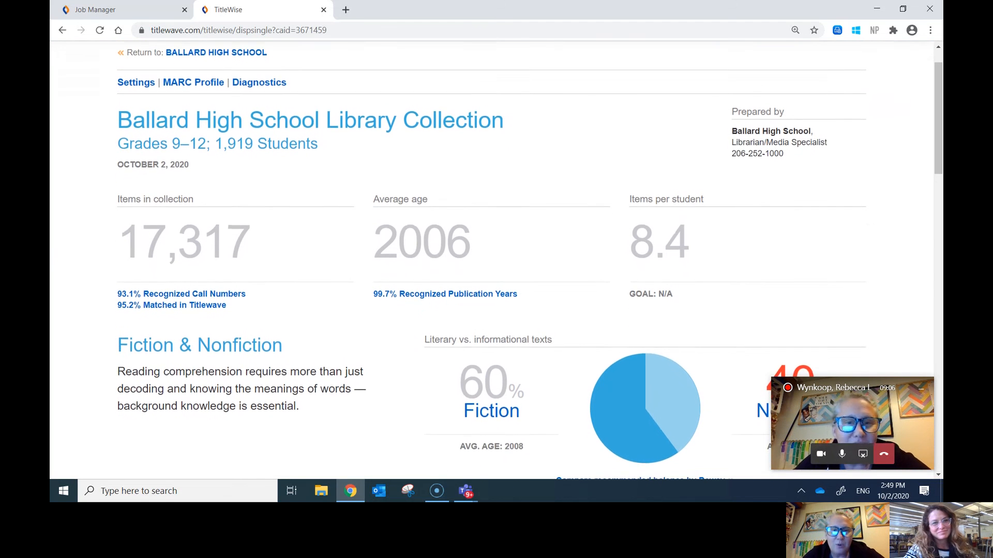
scroll(496, 258, down, 1)
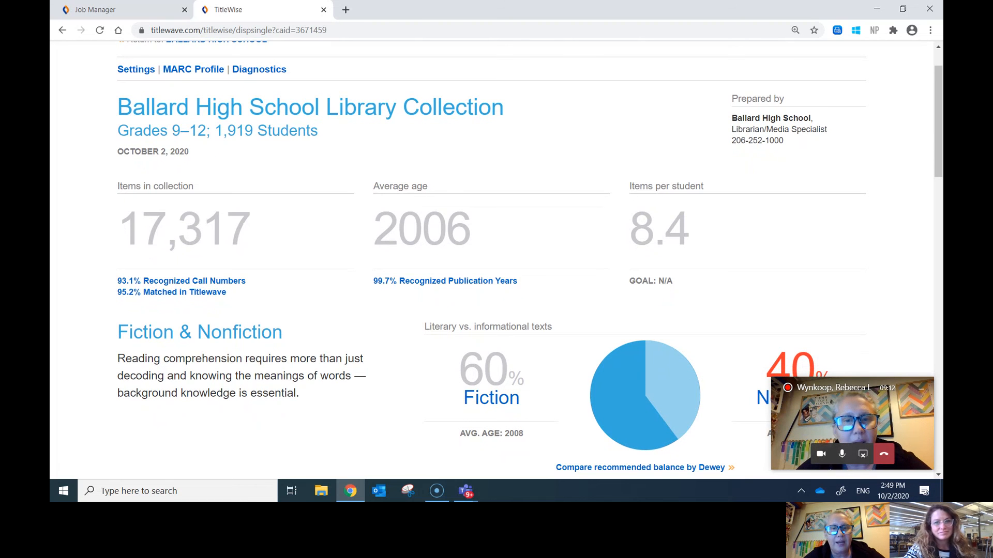
scroll(530, 259, down, 3)
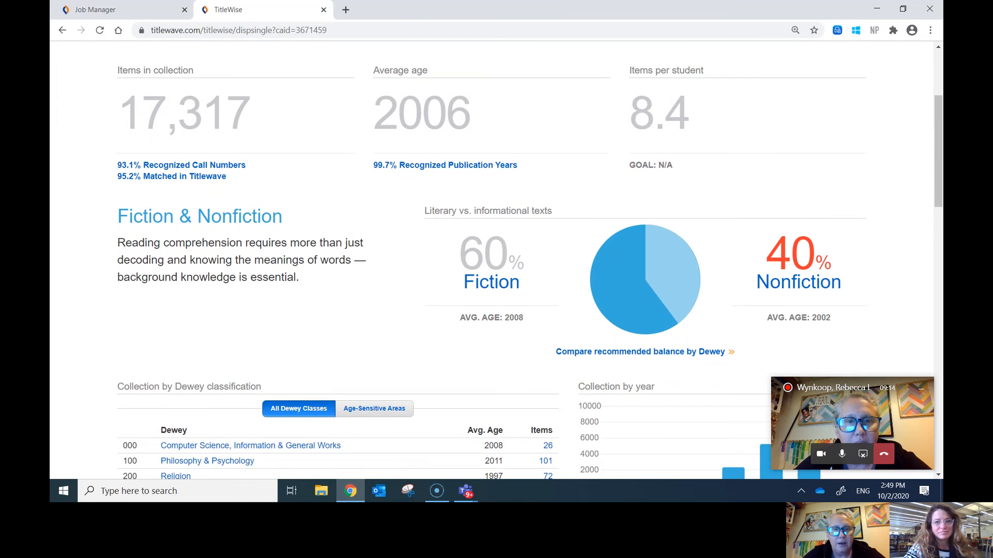
scroll(496, 259, down, 2)
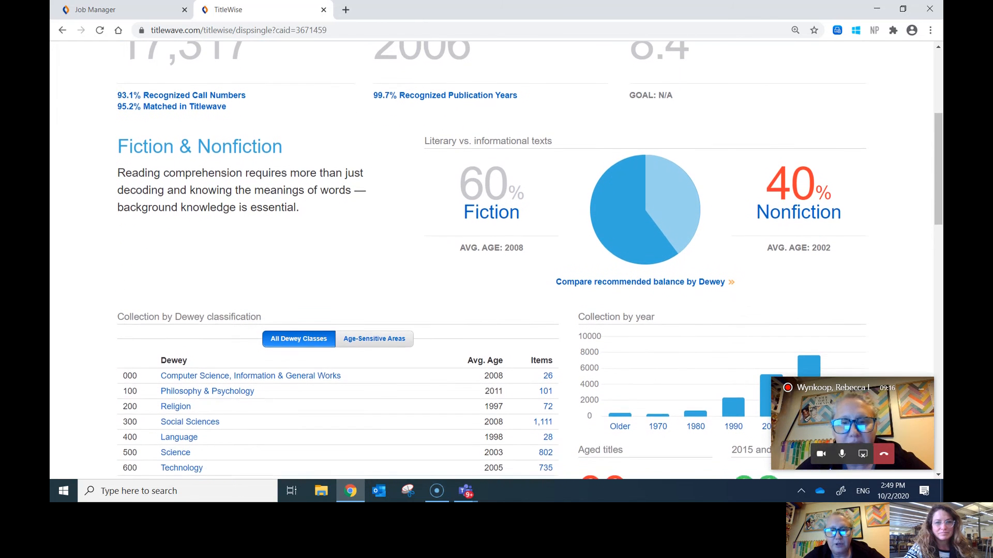
scroll(496, 259, down, 2)
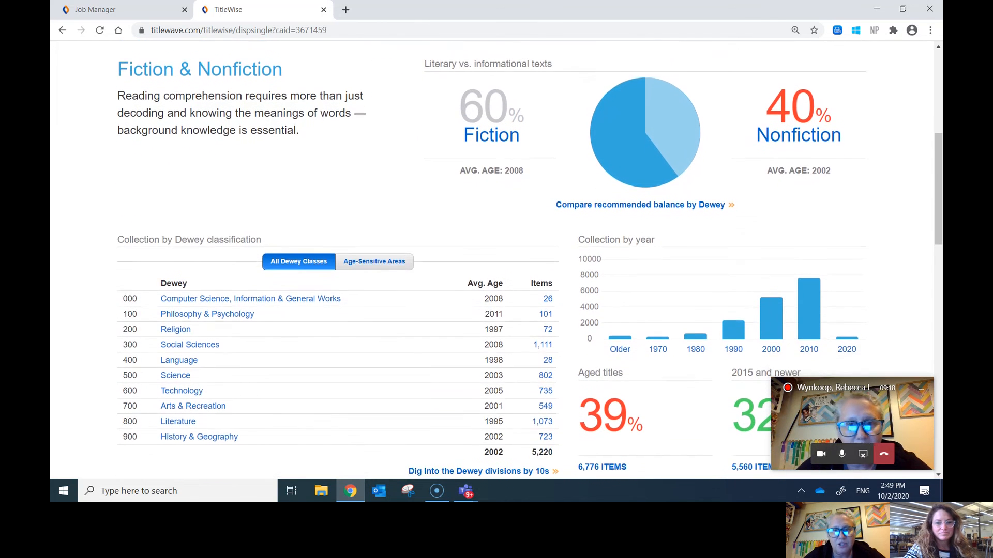
scroll(497, 258, down, 2)
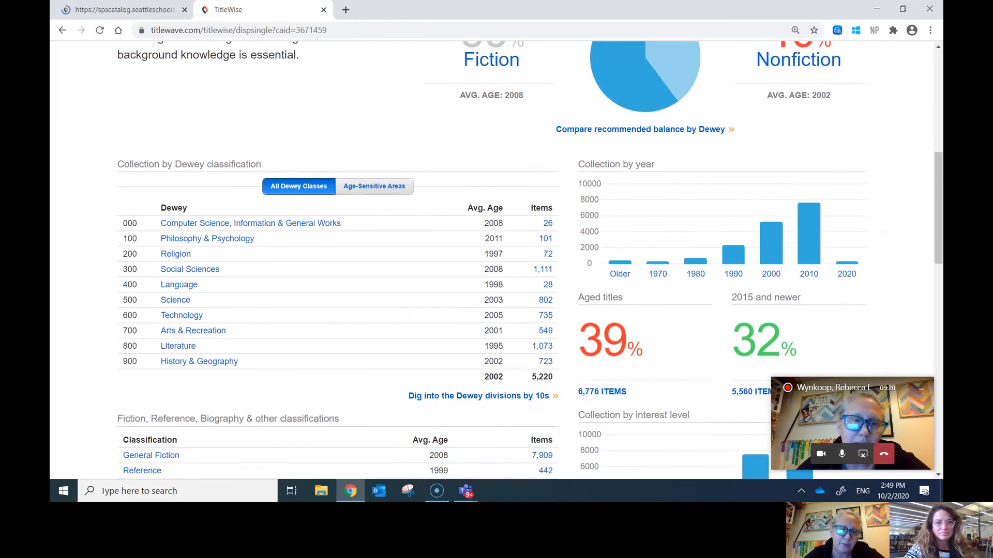
scroll(496, 258, down, 2)
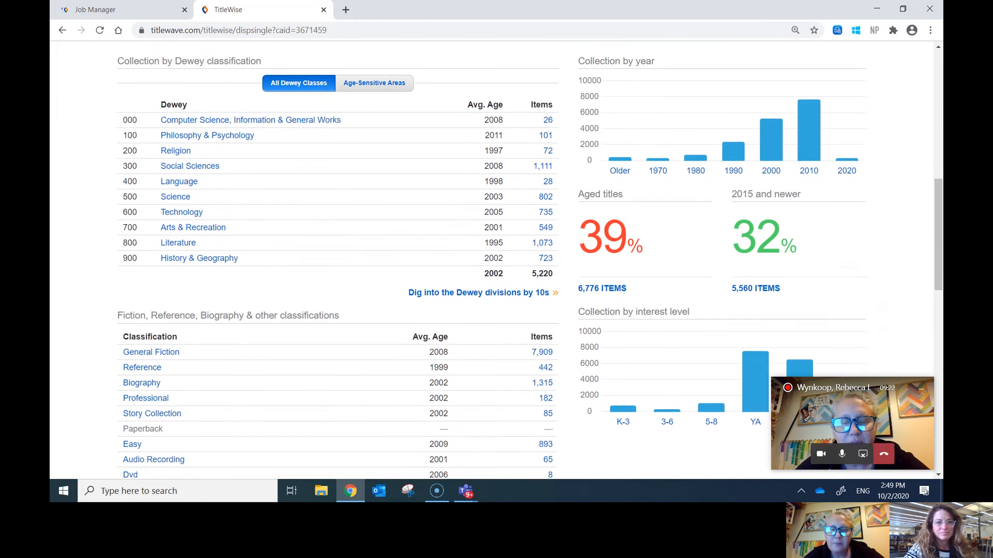
scroll(497, 259, down, 3)
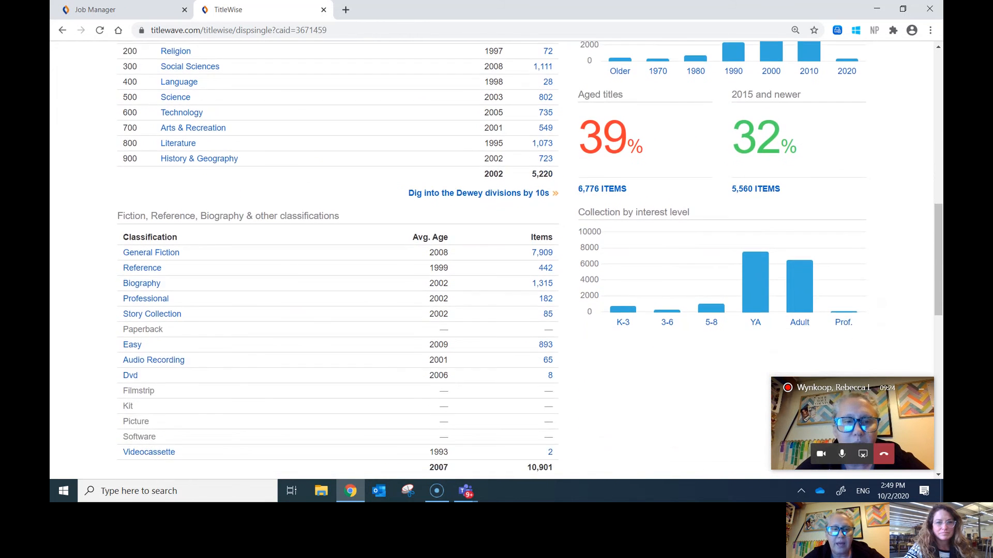
scroll(496, 258, down, 3)
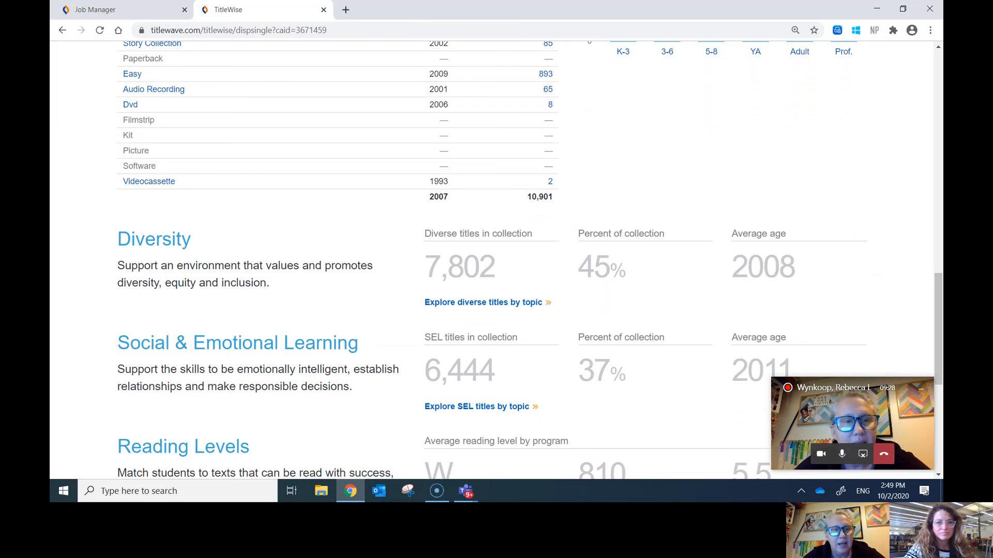
scroll(497, 258, down, 1)
scroll(496, 258, down, 1)
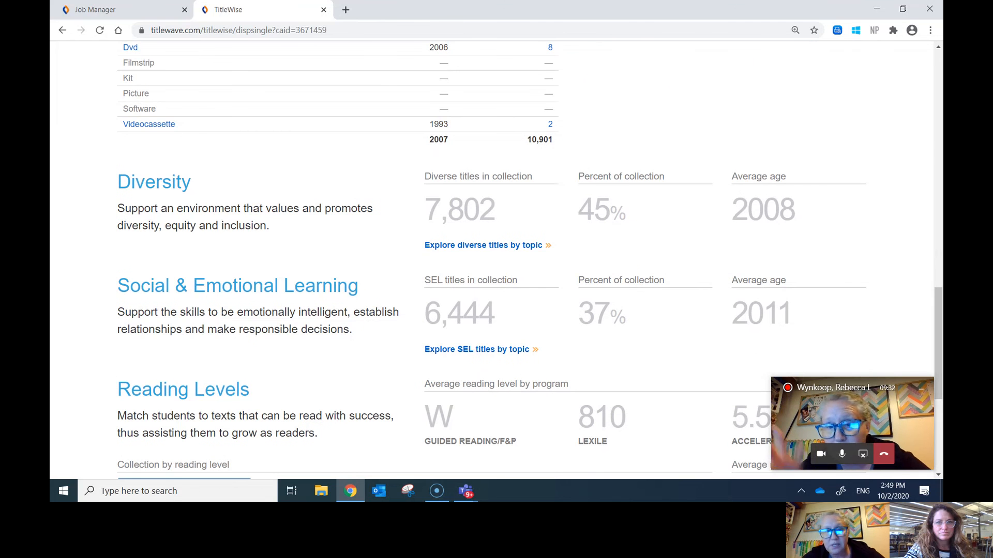
scroll(496, 258, down, 1)
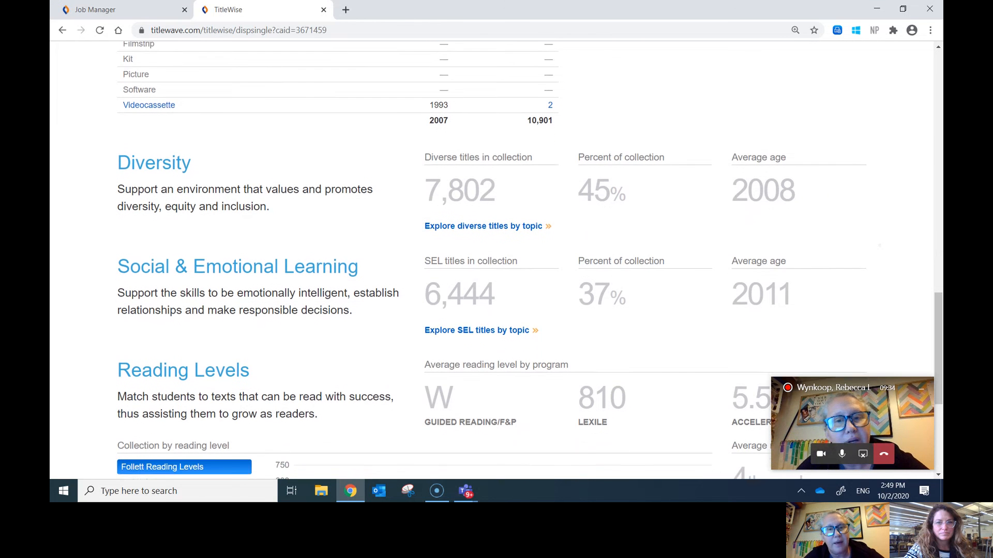
scroll(496, 259, down, 1)
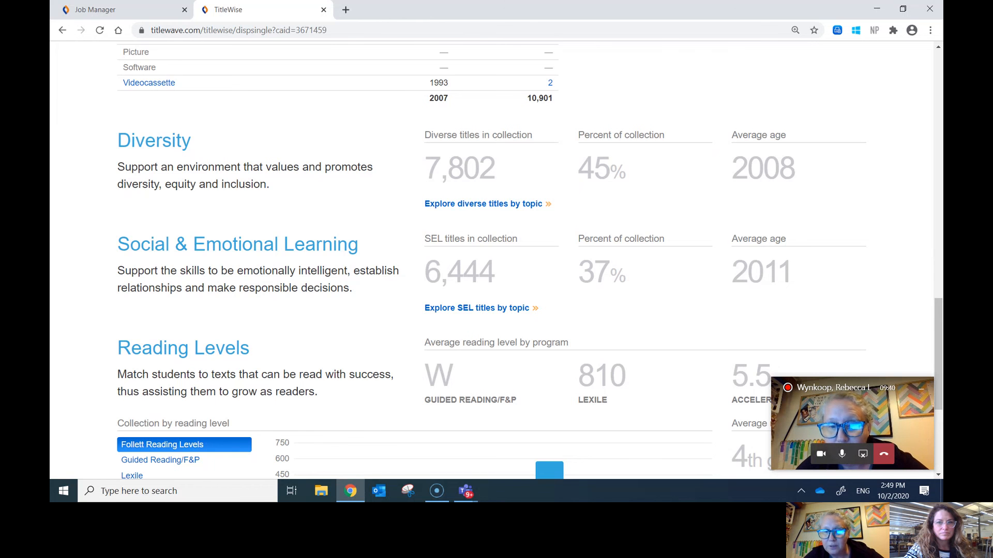
scroll(496, 258, down, 1)
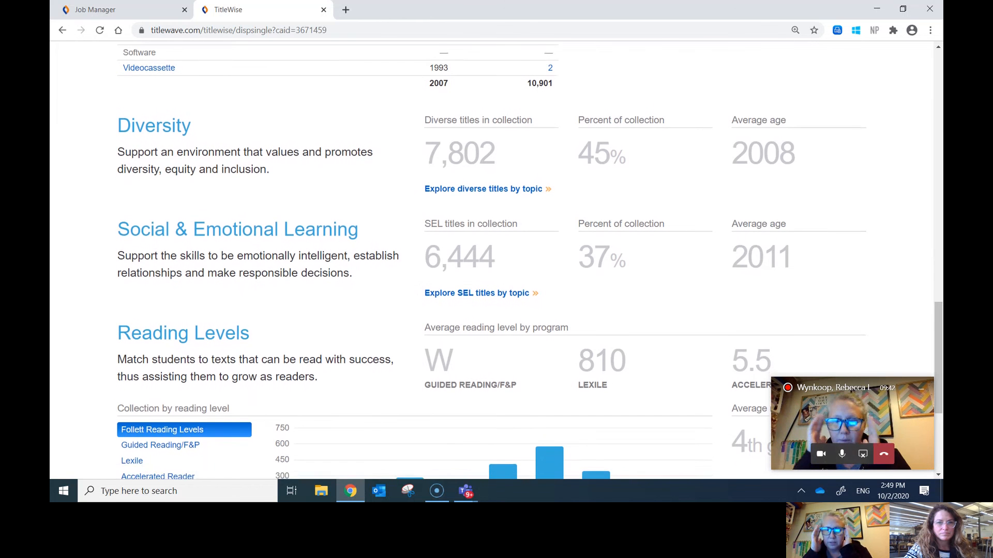
scroll(497, 259, down, 1)
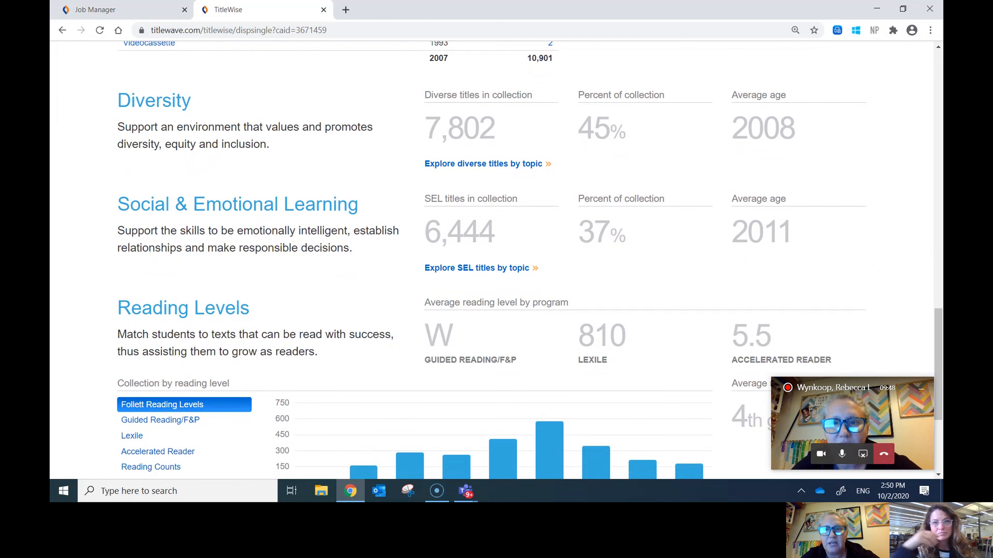
scroll(497, 259, down, 1)
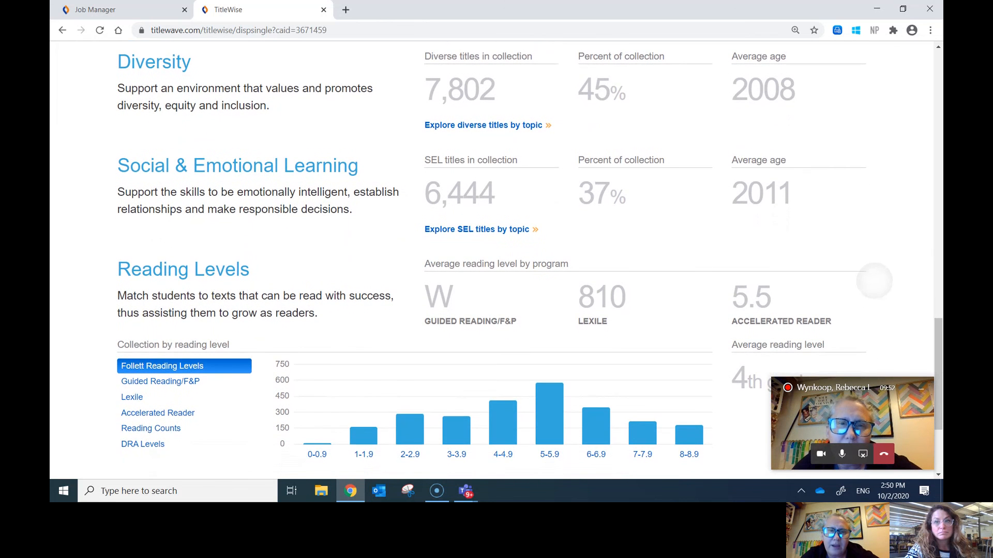
scroll(874, 280, down, 1)
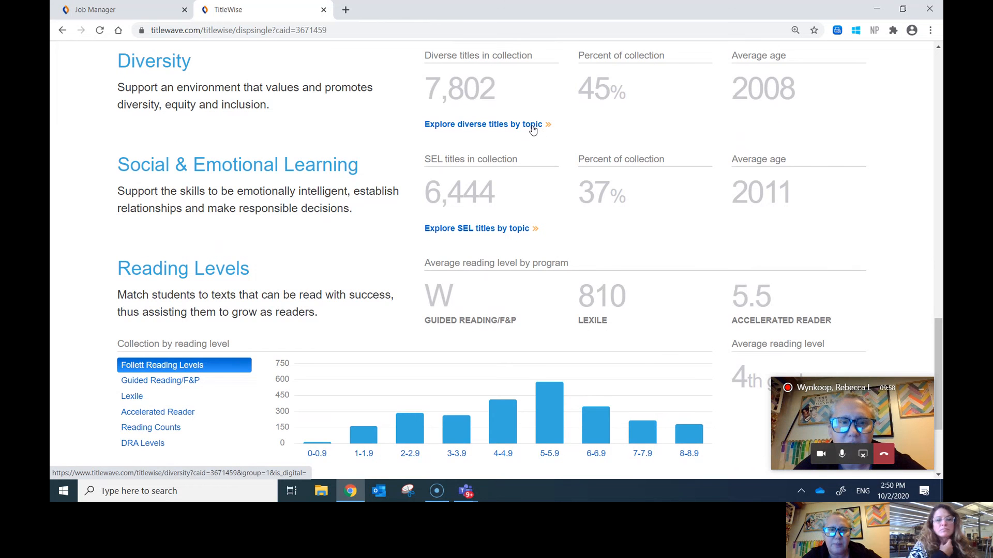
Step: Open the Diversity Topic Overview and scroll down to the LGBTQIA+ row showing 513 titles
click(533, 128)
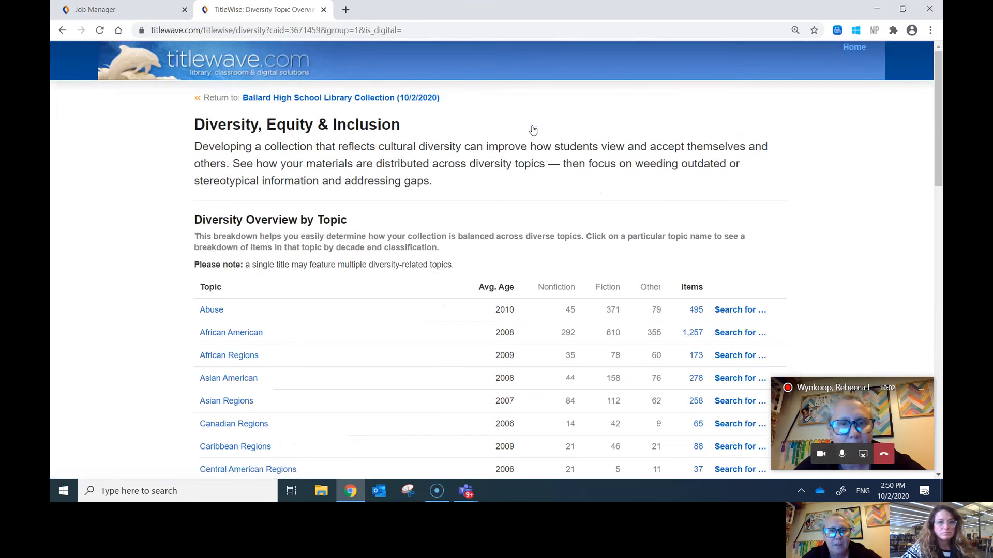
scroll(533, 130, down, 1)
scroll(496, 258, down, 1)
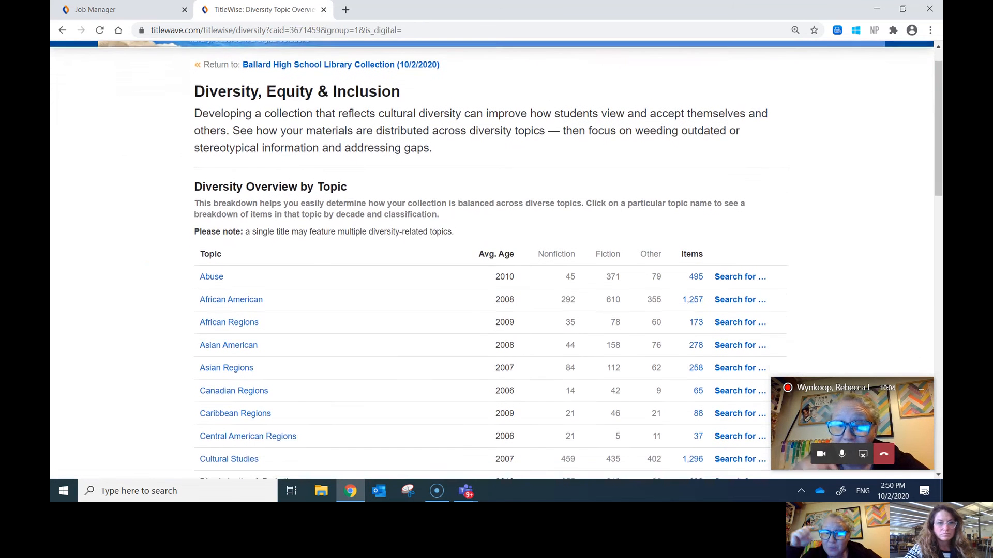
scroll(496, 258, down, 1)
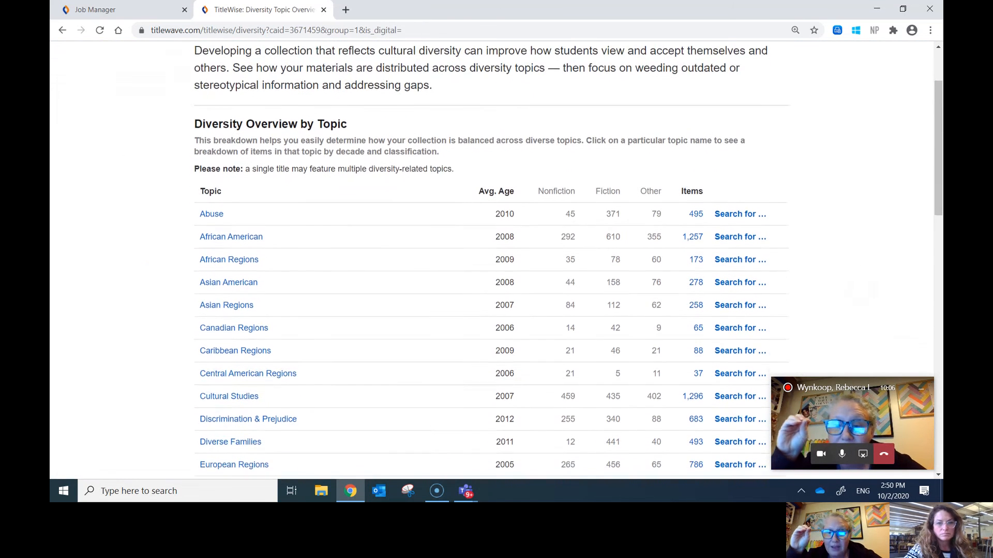
scroll(496, 258, down, 1)
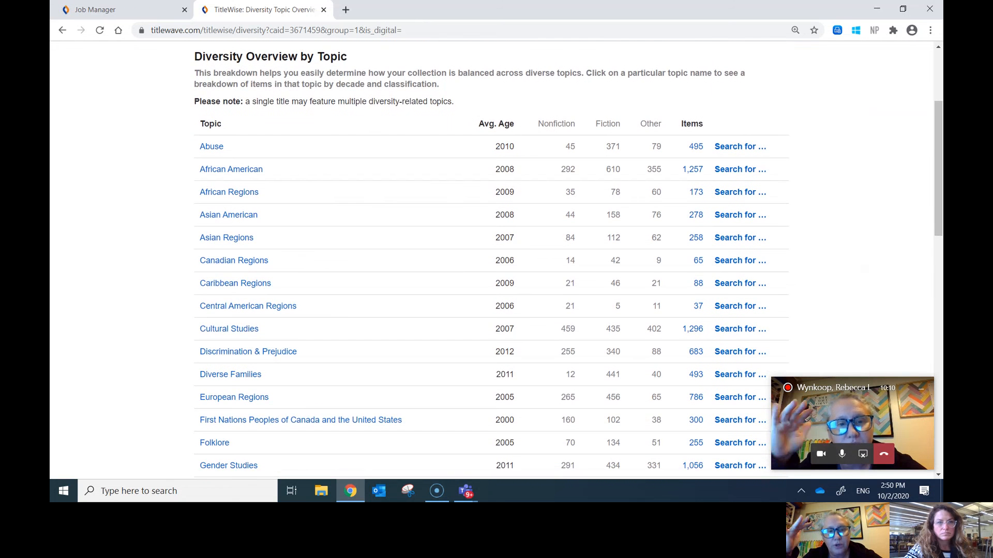
scroll(497, 259, down, 1)
scroll(497, 259, down, 1)
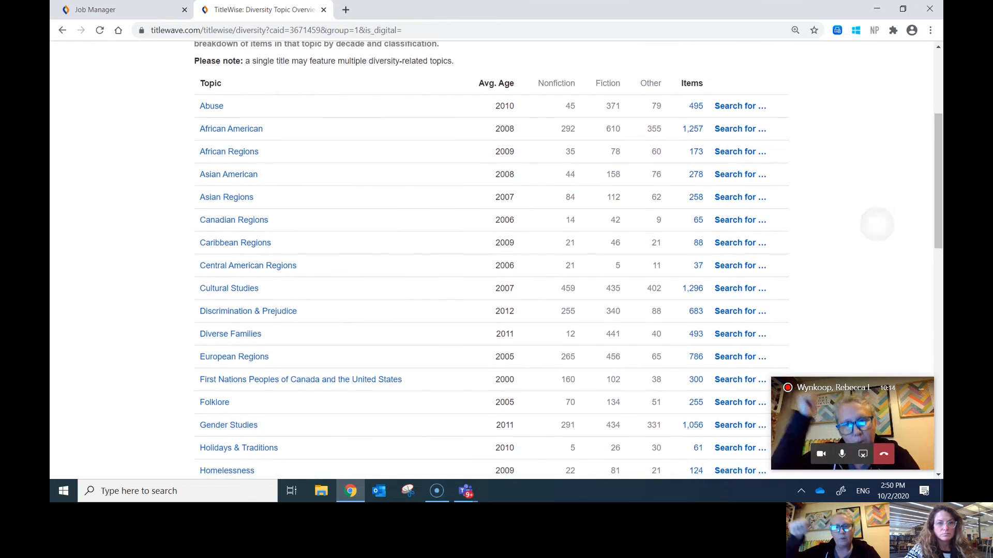
scroll(496, 258, down, 2)
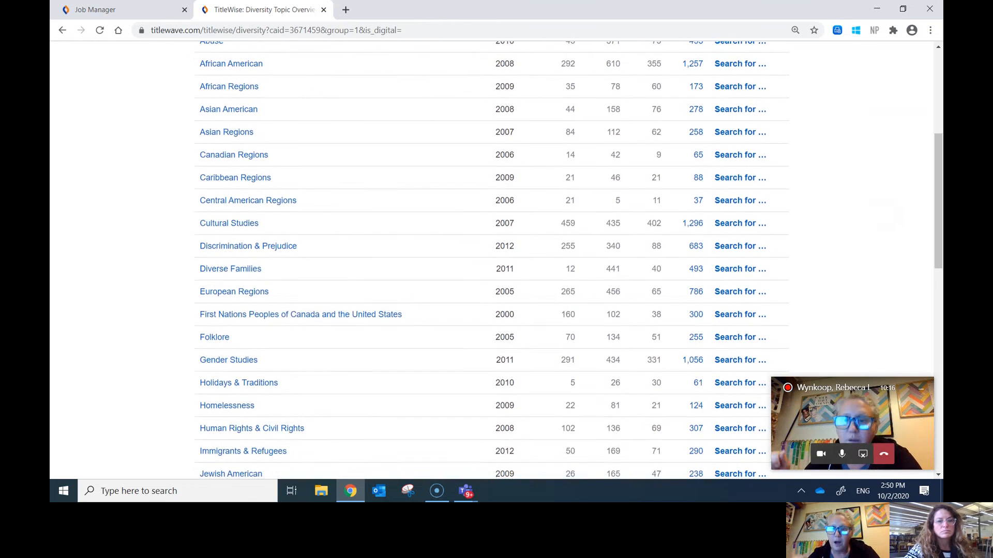
scroll(496, 259, down, 2)
scroll(497, 258, down, 3)
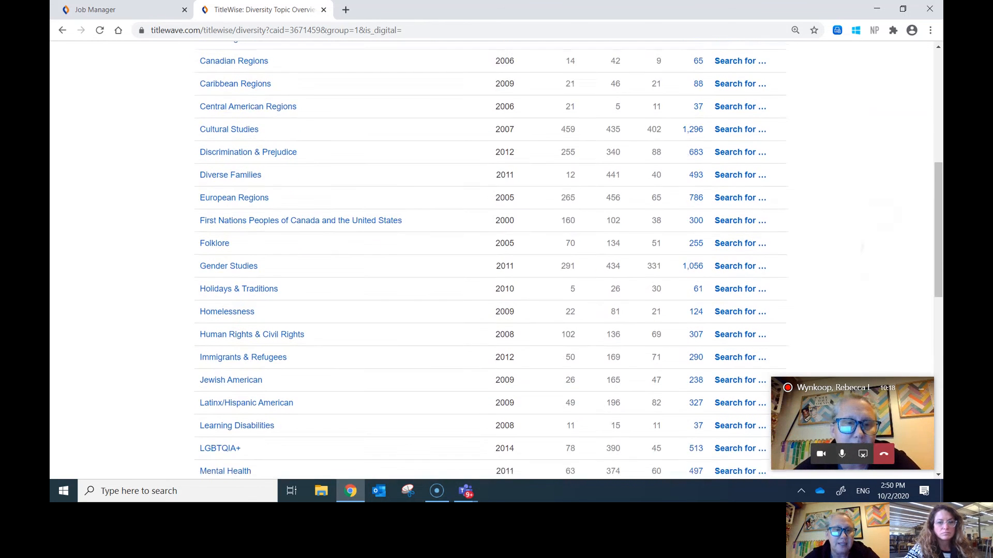
scroll(496, 258, down, 2)
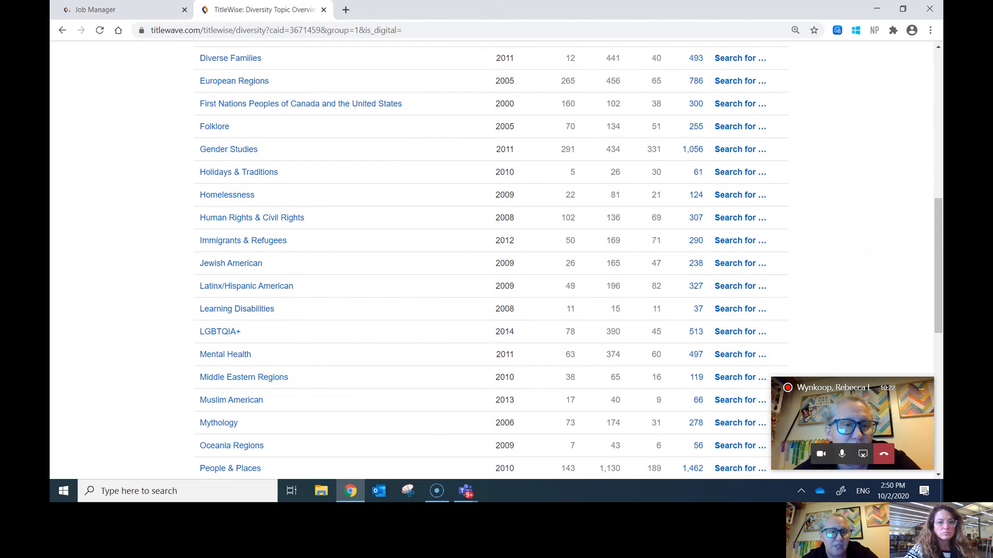
scroll(497, 259, down, 1)
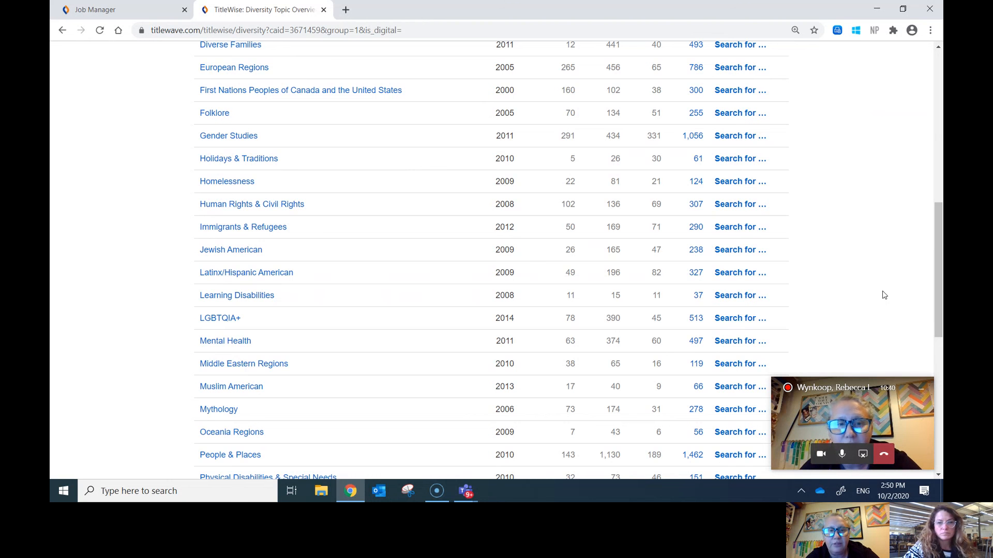
Step: Open the 513 LGBTQIA+ titles and scroll through the call-number-sorted results list
click(696, 319)
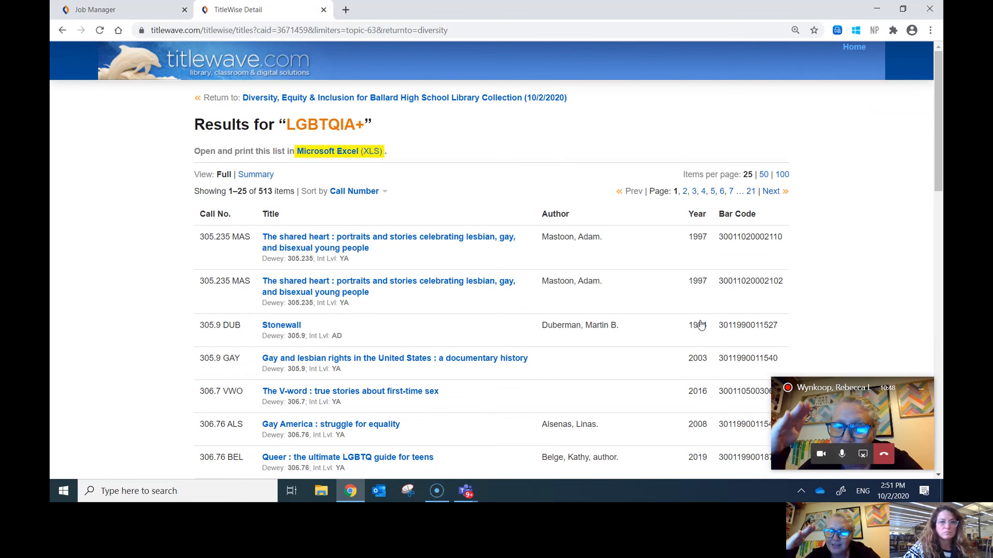
scroll(701, 325, down, 1)
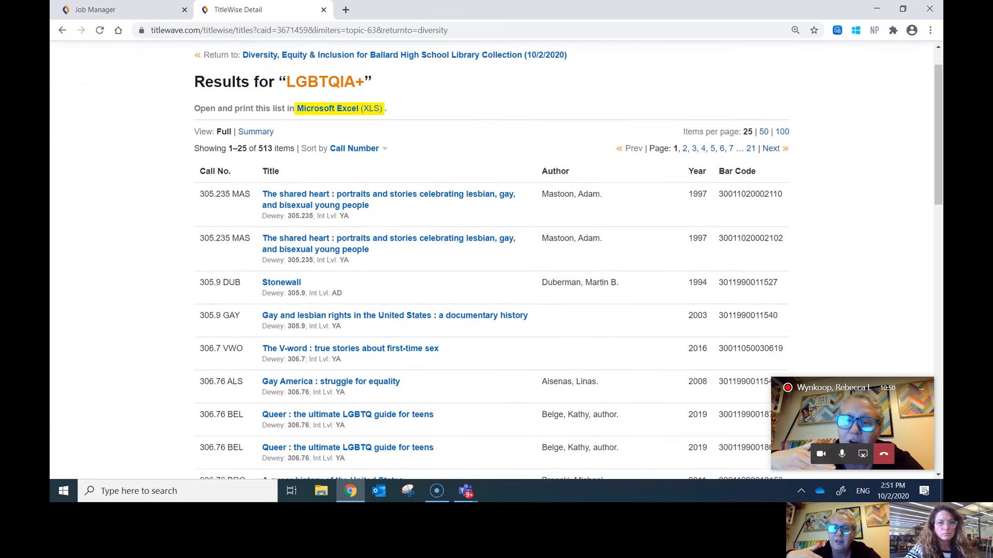
scroll(496, 258, down, 3)
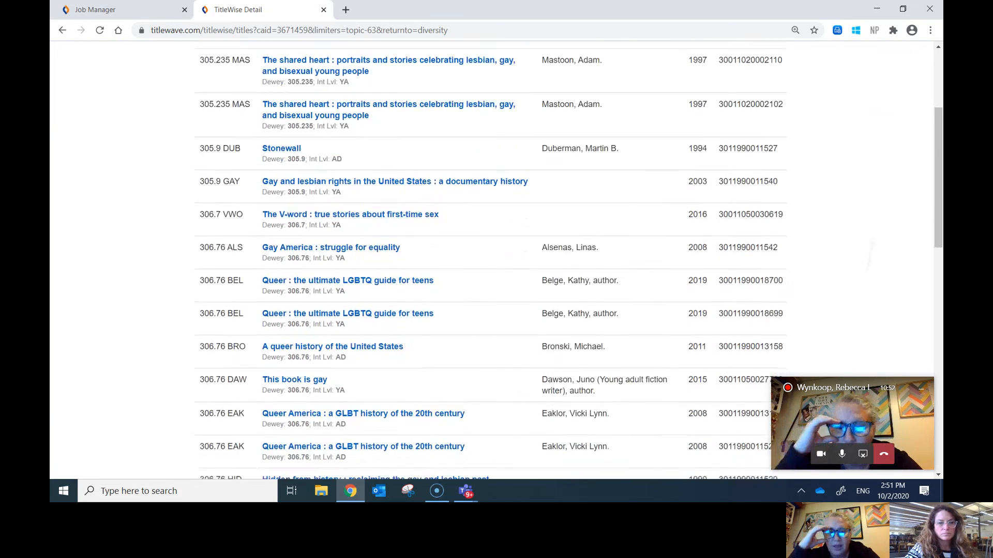
scroll(496, 259, down, 4)
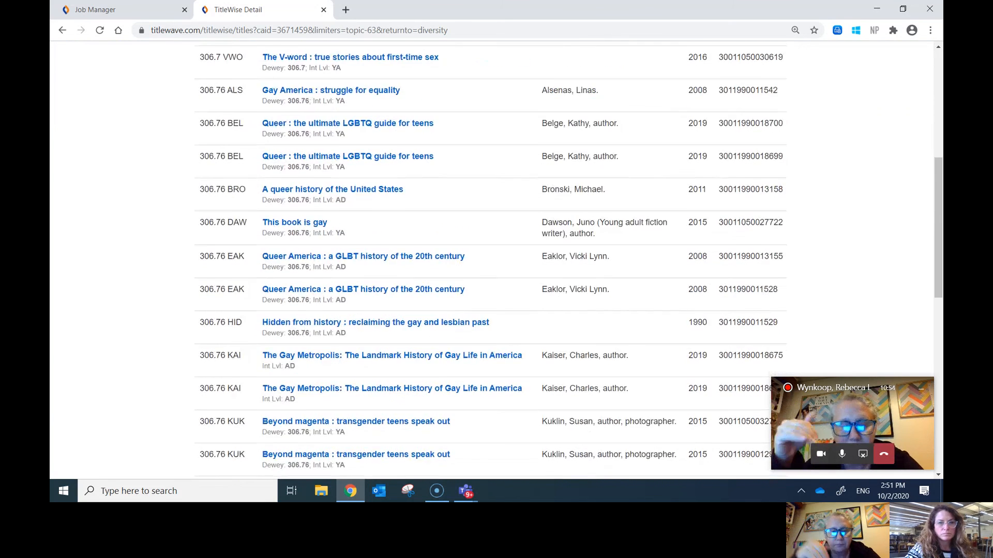
scroll(497, 258, down, 2)
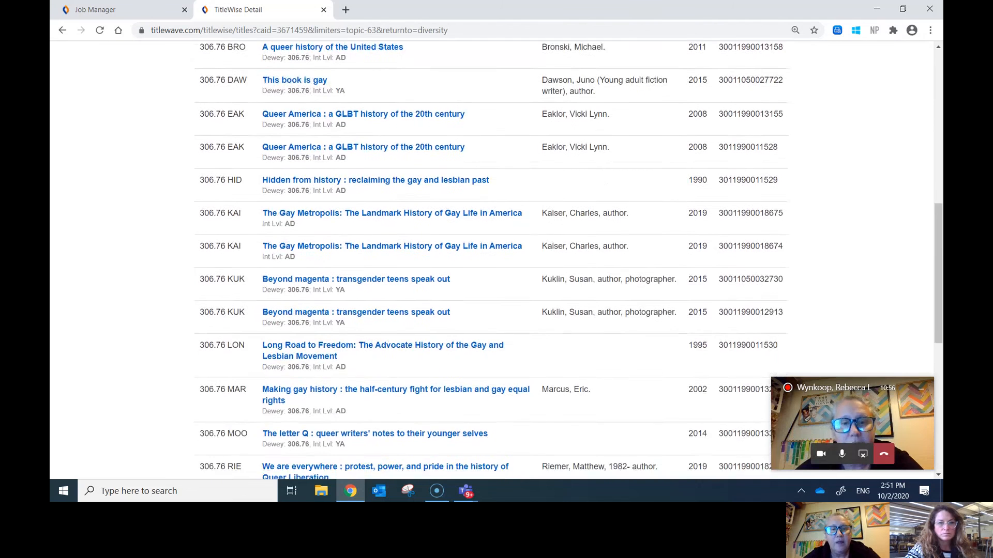
scroll(497, 258, up, 7)
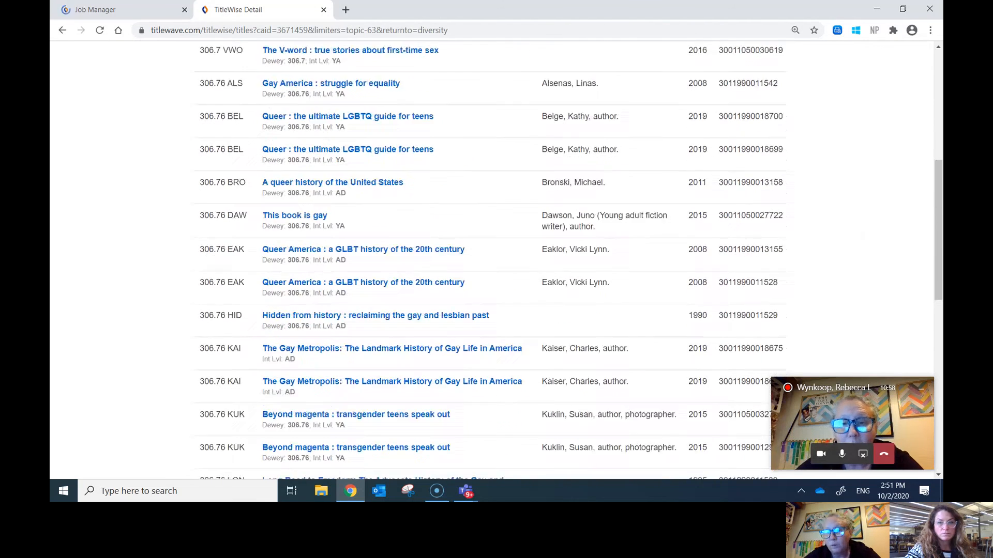
scroll(497, 258, up, 3)
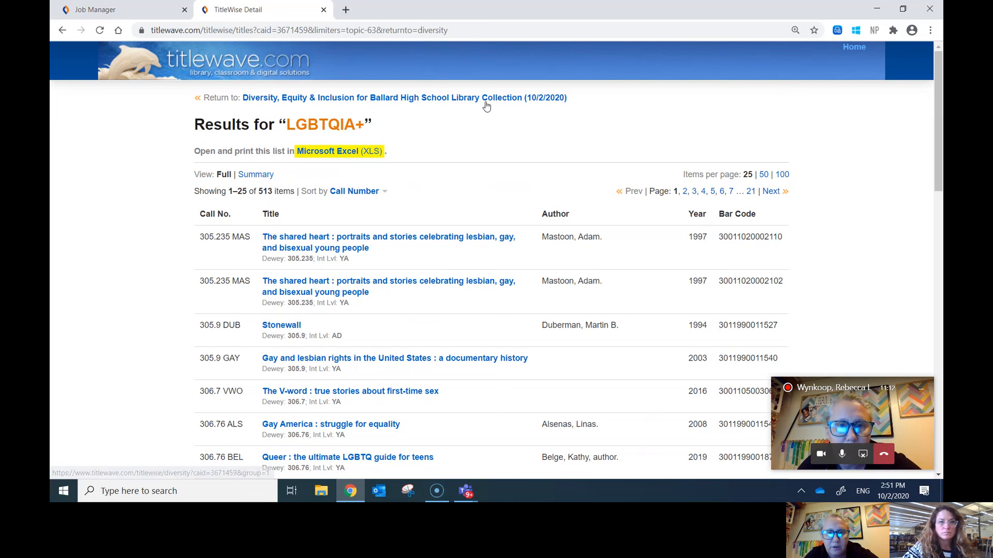
Step: Step back through the diversity topic overview to the main Ballard collection report
click(442, 102)
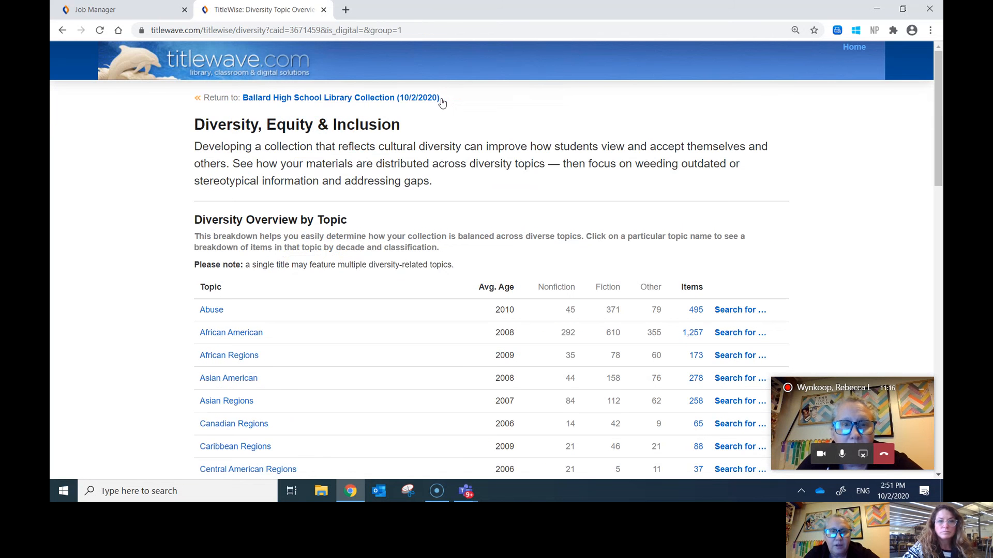
click(372, 101)
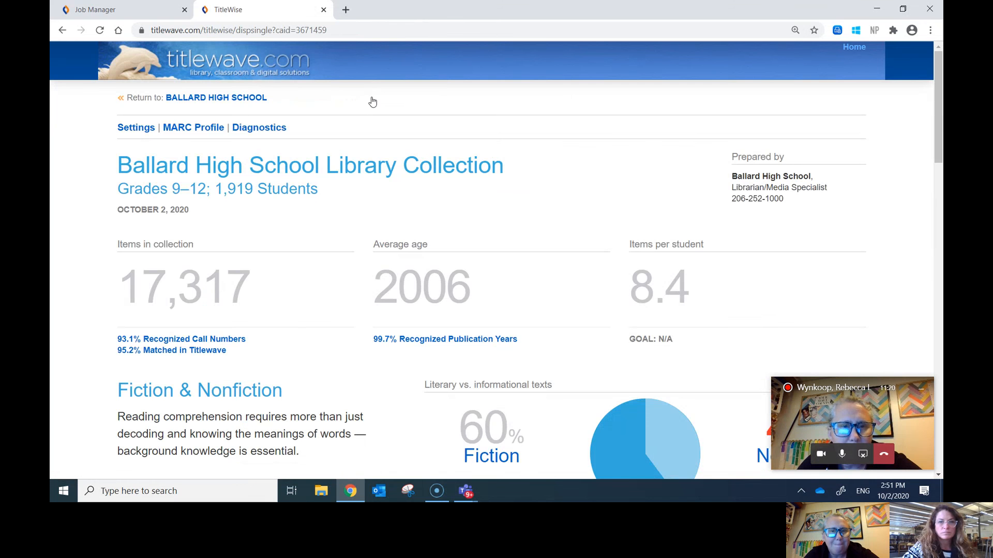
scroll(372, 102, down, 10)
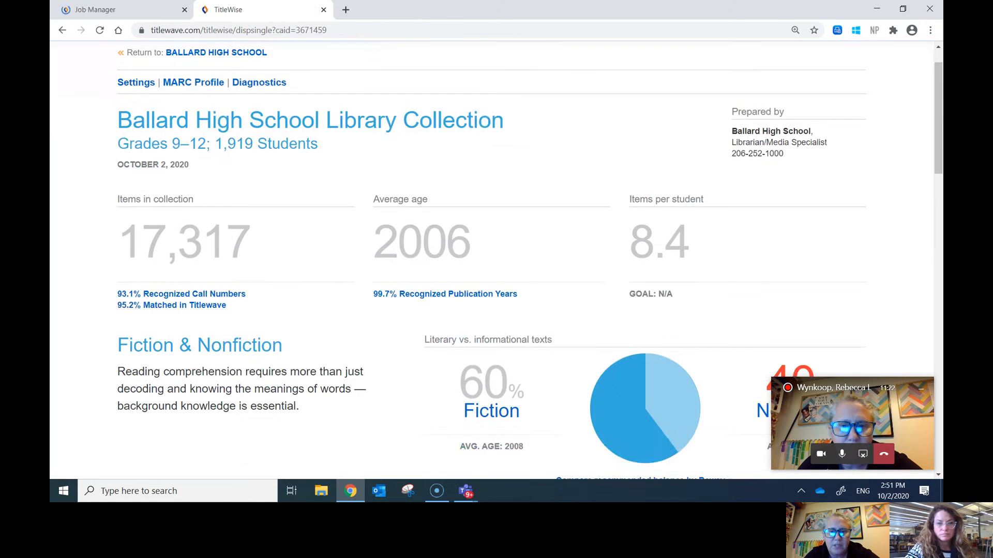
scroll(336, 259, down, 2)
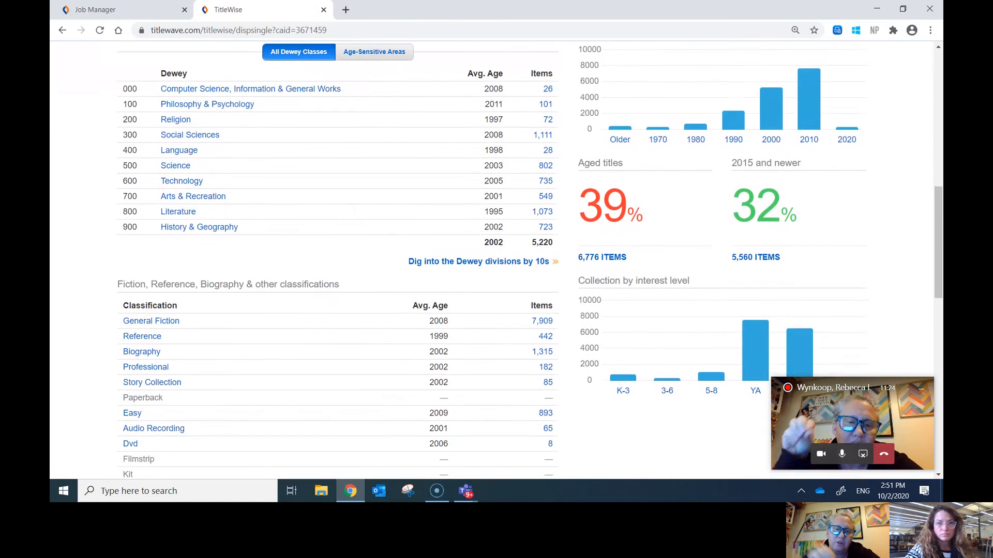
scroll(336, 258, up, 1)
Step: Review Reading Levels: W, Lexile 810, Accelerated Reader 5.5, 4th-grade average
scroll(336, 258, down, 1)
scroll(861, 202, down, 1)
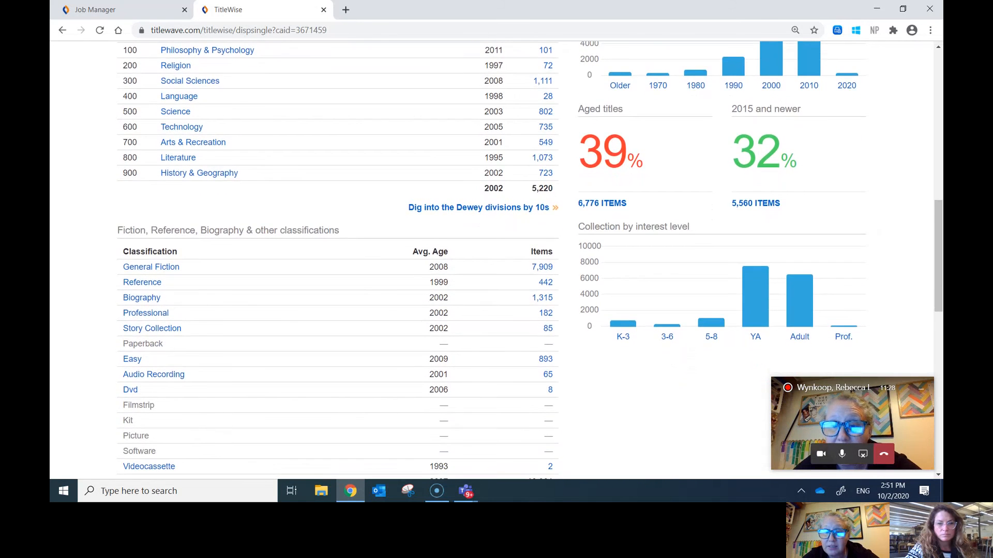
scroll(861, 174, down, 4)
scroll(497, 258, down, 3)
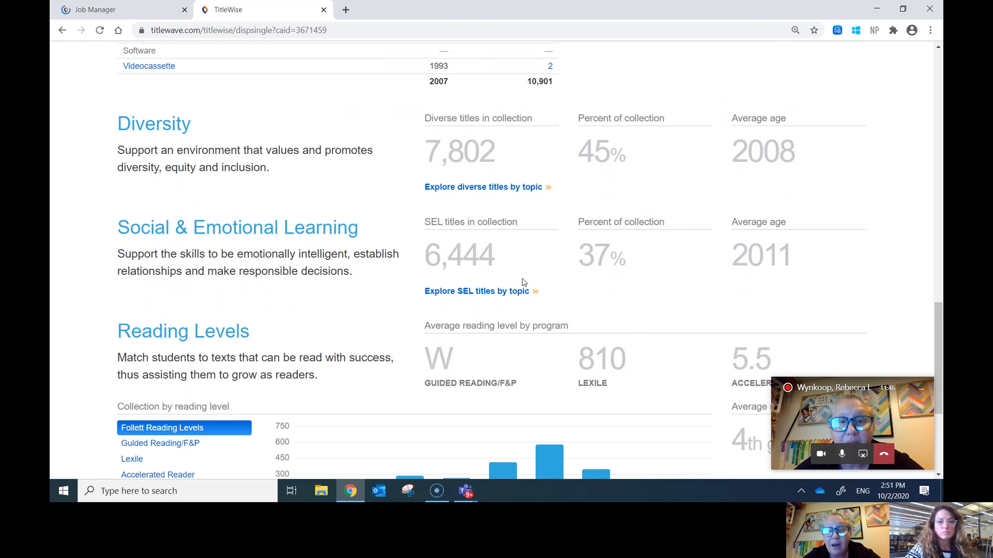
scroll(523, 282, down, 1)
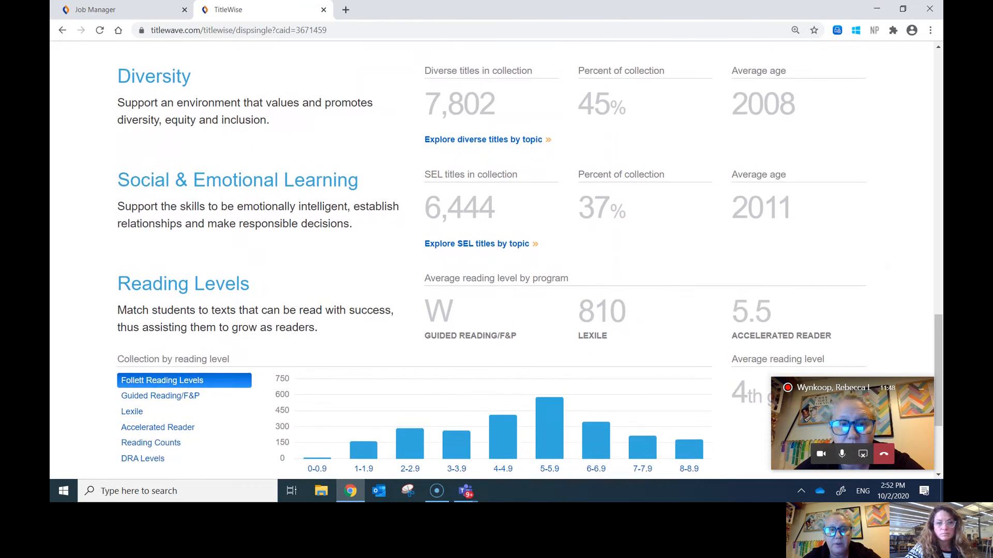
scroll(522, 282, down, 1)
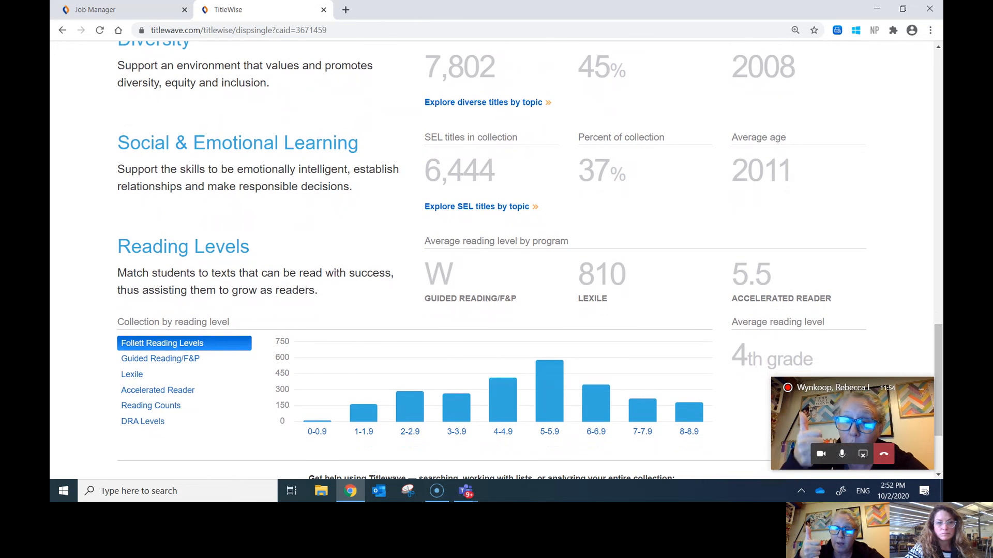
scroll(492, 260, down, 1)
scroll(491, 259, up, 1)
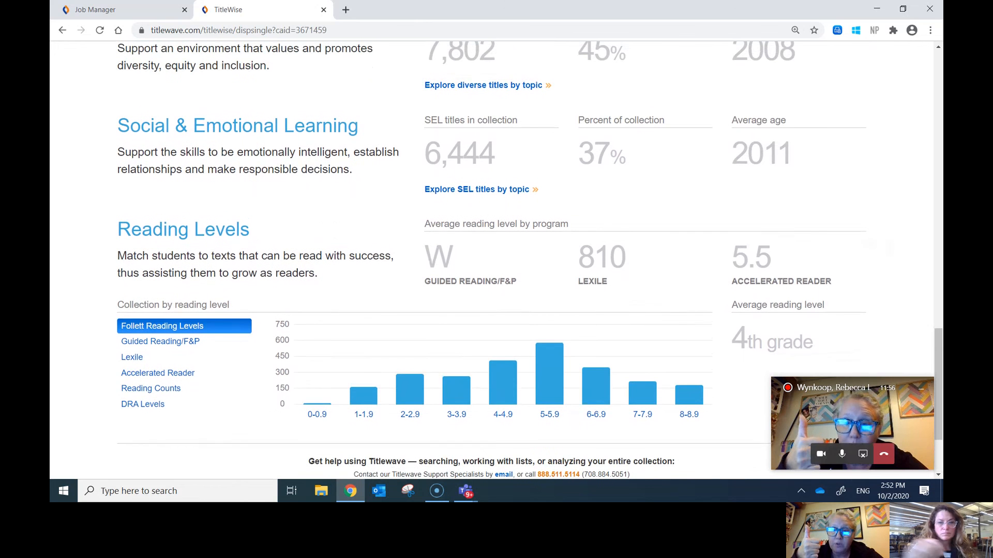